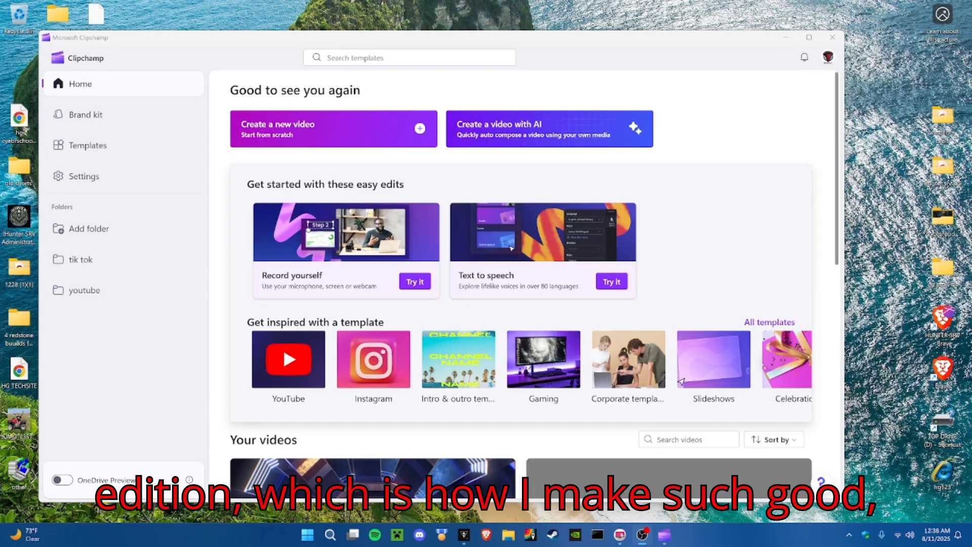
- Look over the home page's template categories and the list of existing videos
click(698, 278)
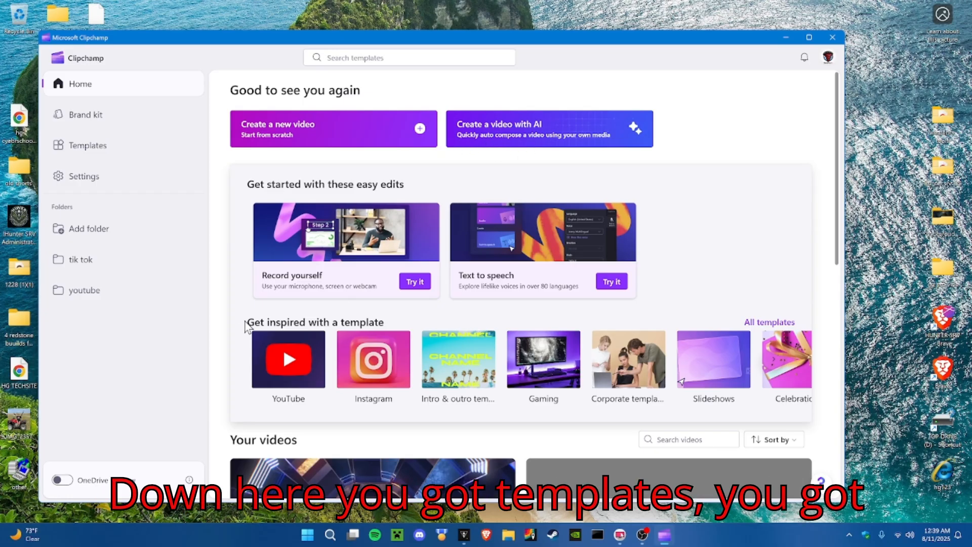
drag(247, 324, 393, 324)
click(409, 322)
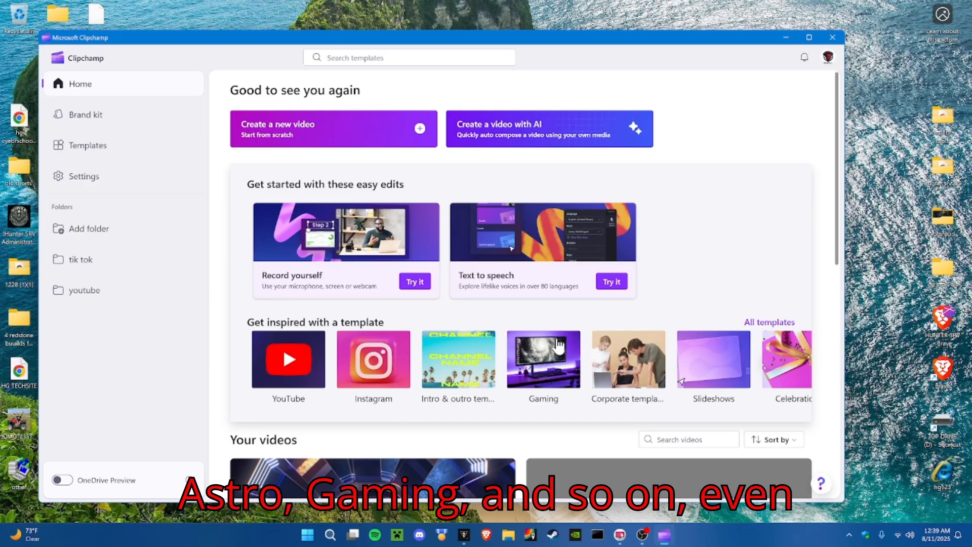
scroll(602, 379, down, 2)
scroll(602, 378, down, 4)
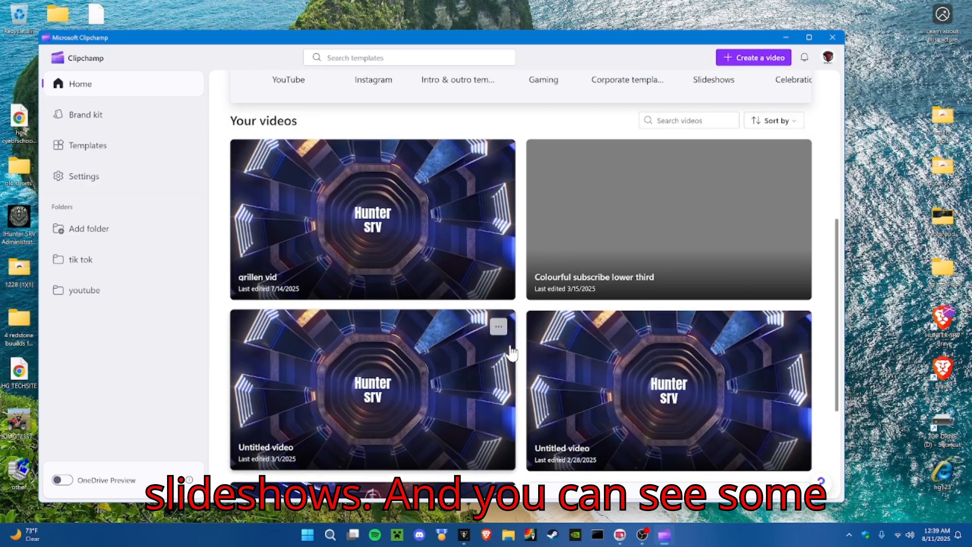
scroll(358, 316, down, 4)
scroll(524, 291, up, 5)
scroll(524, 291, up, 5)
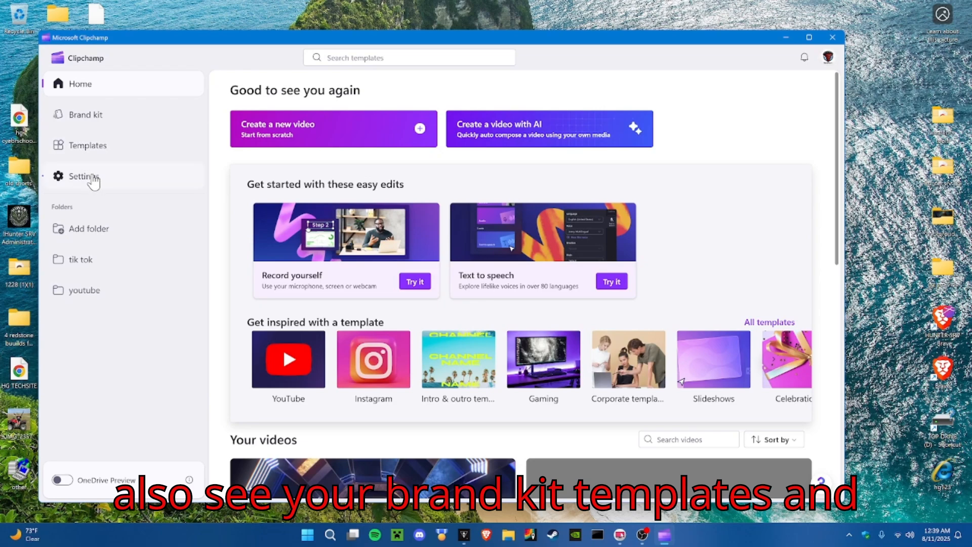
- Open the brand kit and review its logos, fonts and colors sections
click(100, 116)
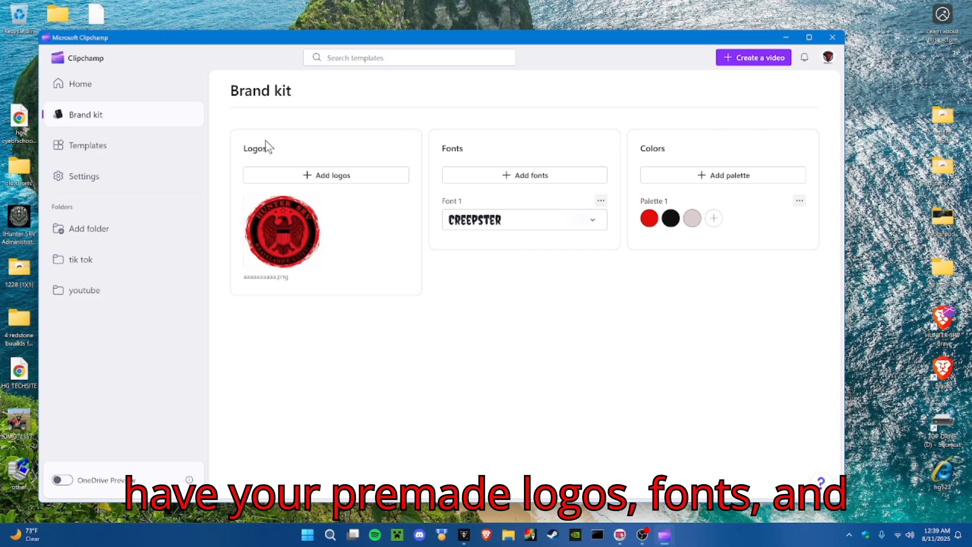
drag(246, 148, 485, 149)
drag(647, 148, 659, 146)
click(610, 110)
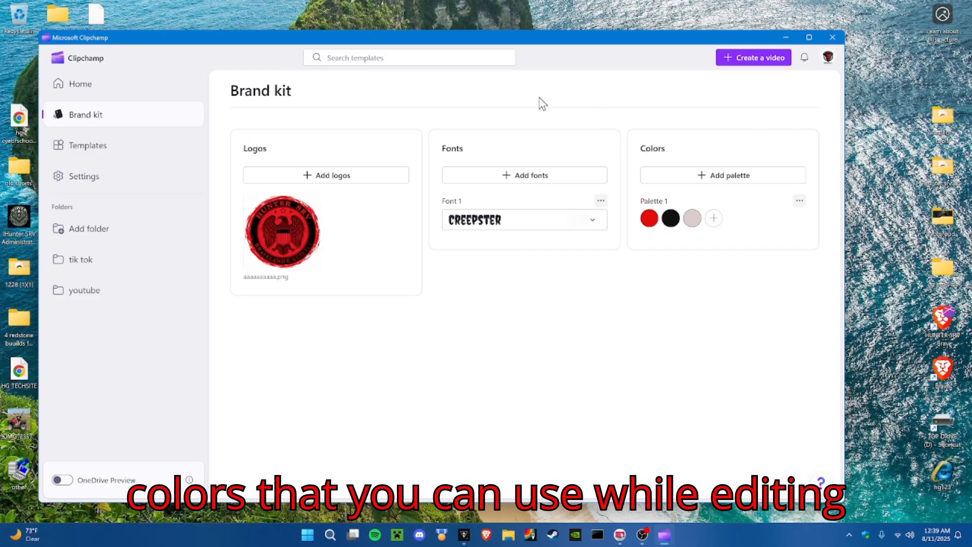
- Open the template gallery and browse its categories from YouTube to Text overlays
click(83, 152)
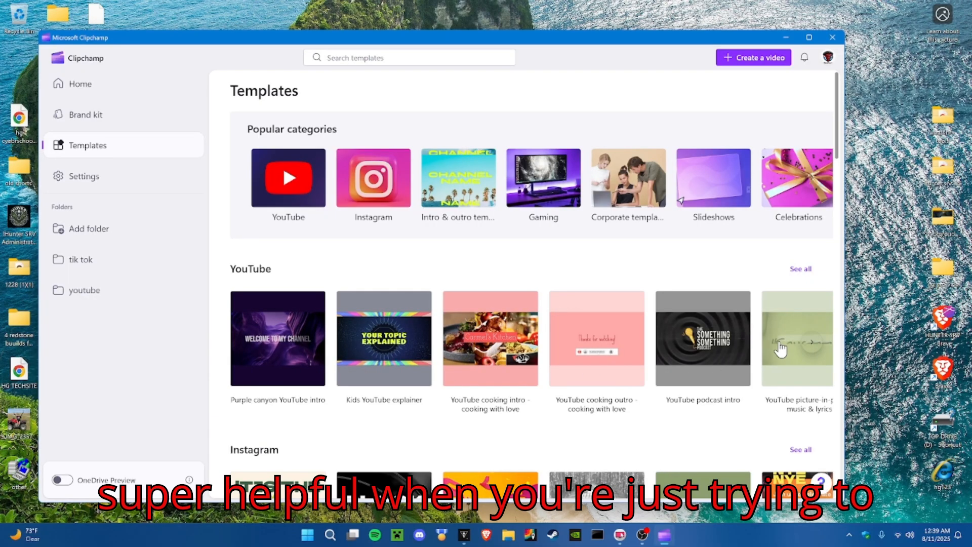
scroll(706, 355, down, 3)
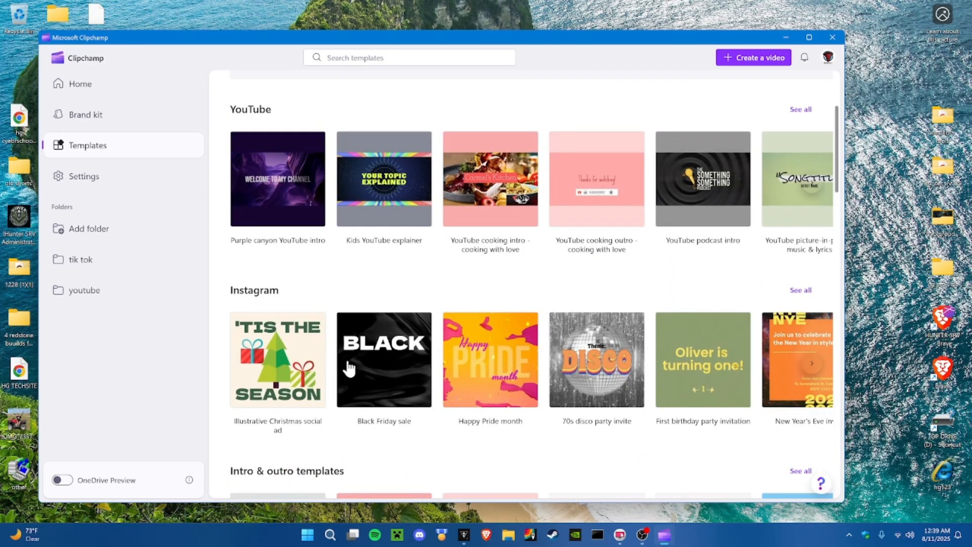
scroll(349, 368, down, 1)
scroll(344, 360, down, 5)
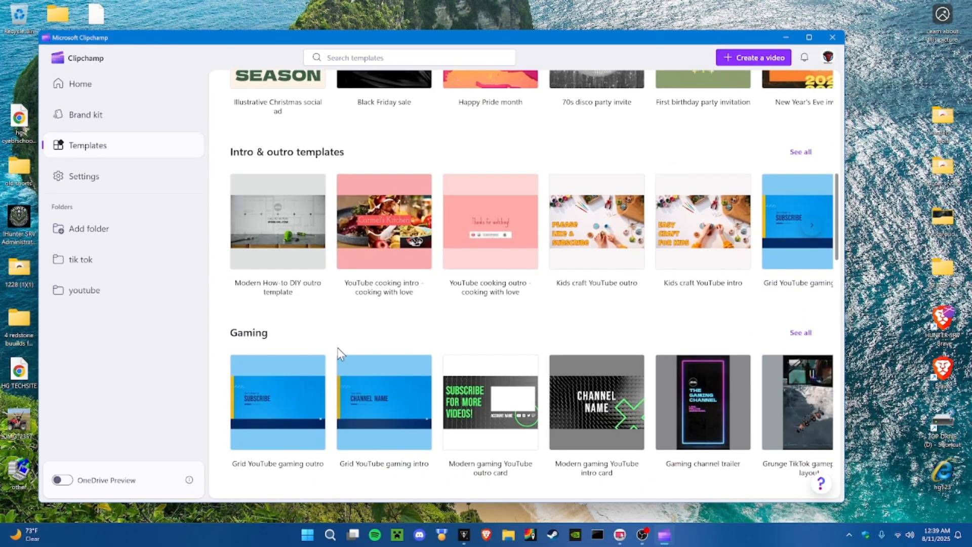
scroll(338, 347, down, 4)
scroll(338, 353, down, 13)
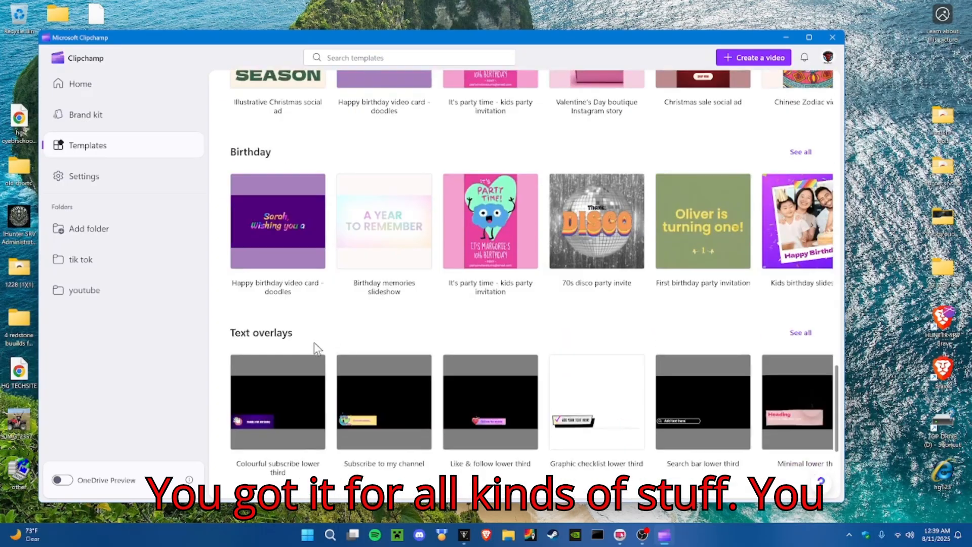
- Return to the home page and examine the contents of the tik tok and youtube folders
click(108, 184)
click(110, 92)
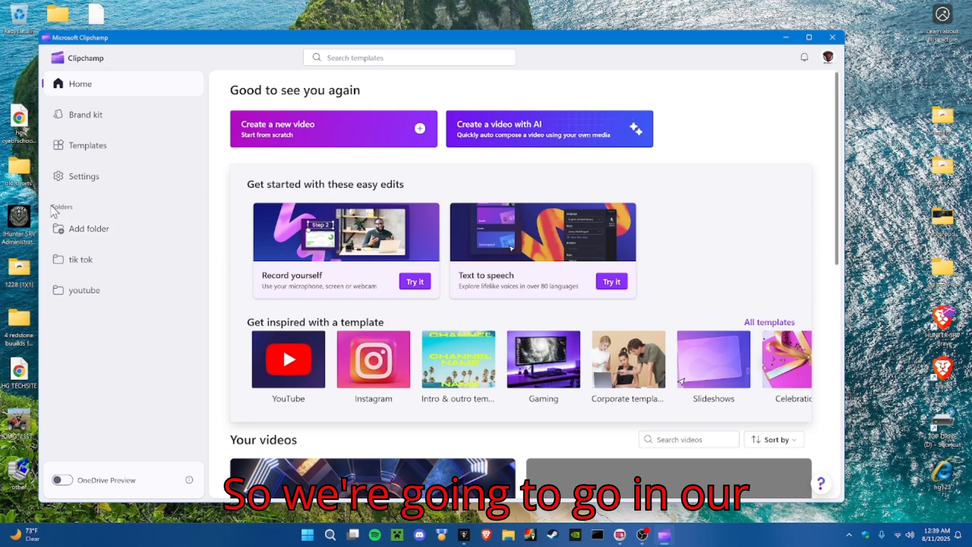
drag(52, 206, 75, 204)
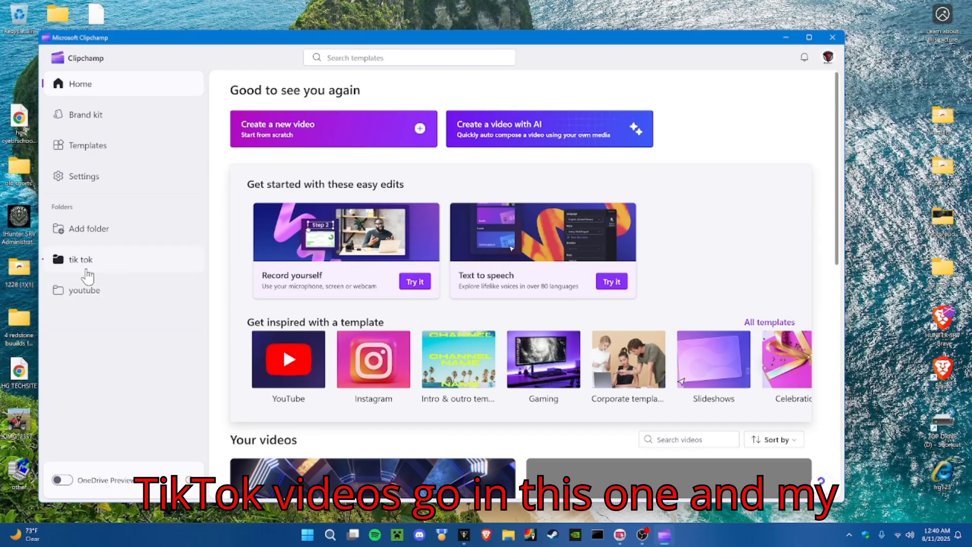
click(111, 269)
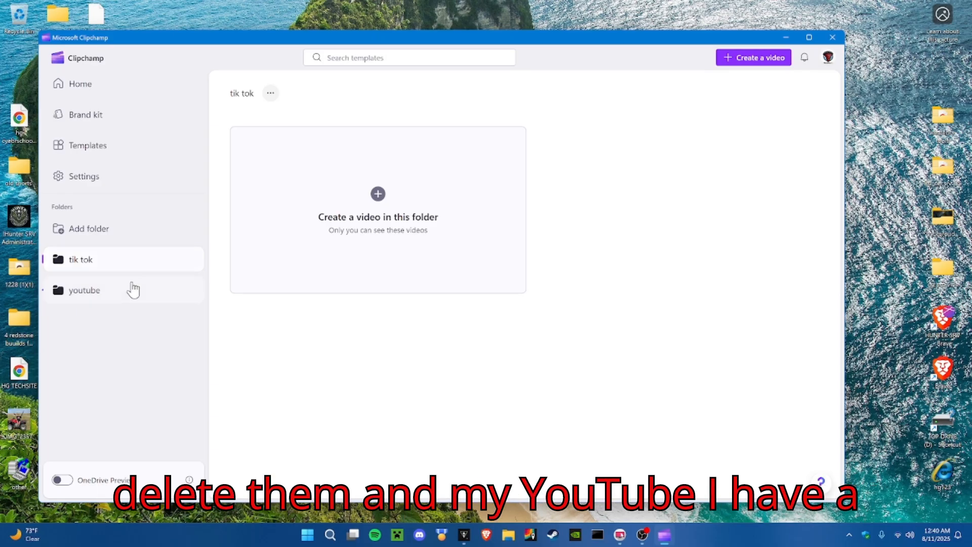
click(114, 294)
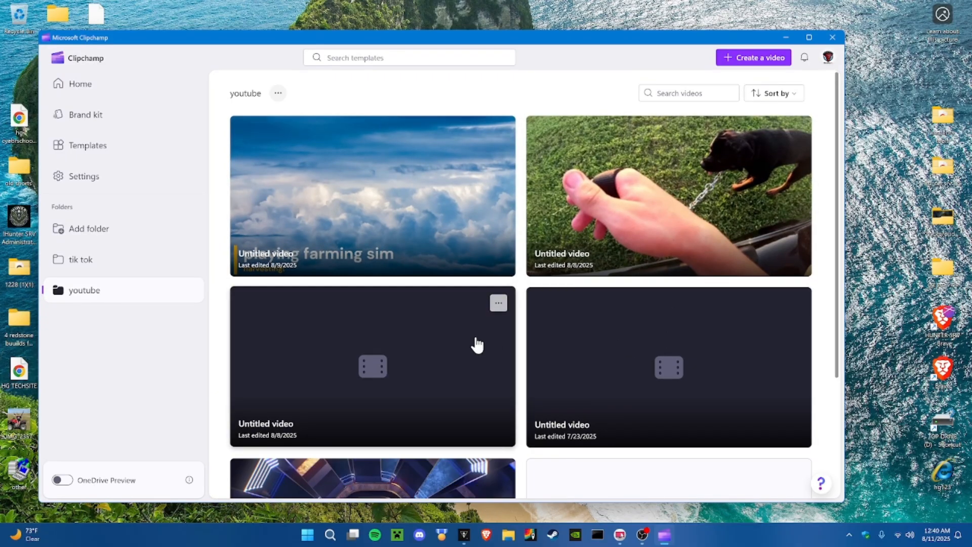
scroll(473, 342, down, 3)
scroll(463, 387, up, 3)
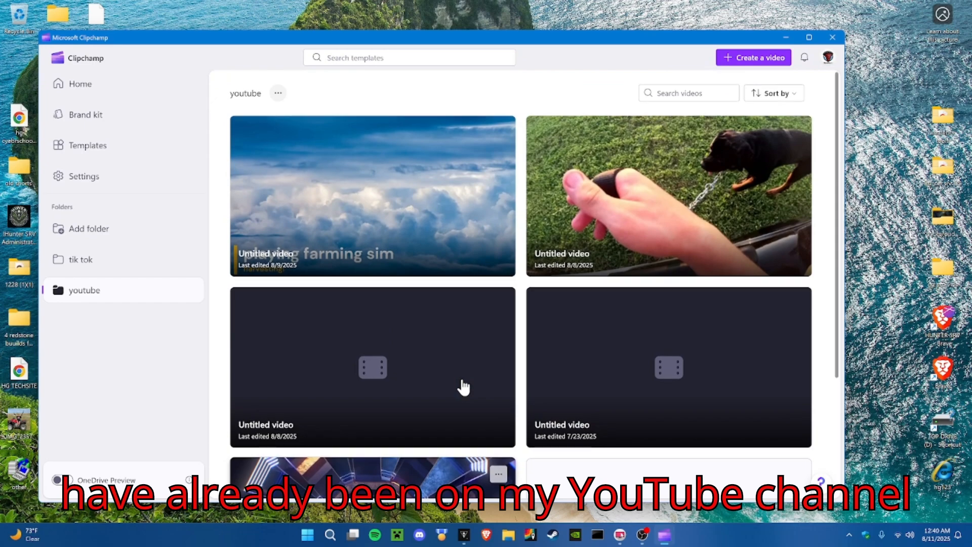
- Create a new video in the tik tok folder and maximize the editor window
click(96, 268)
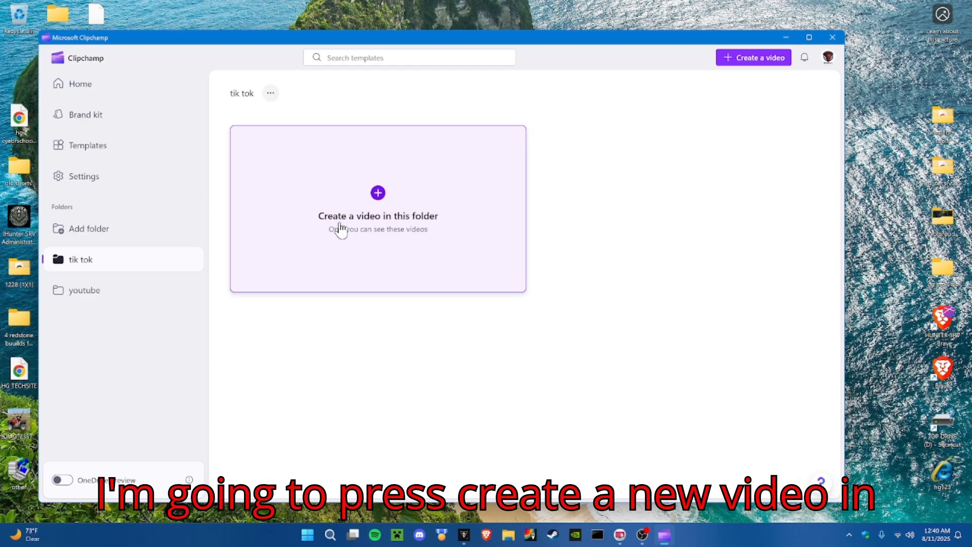
click(385, 226)
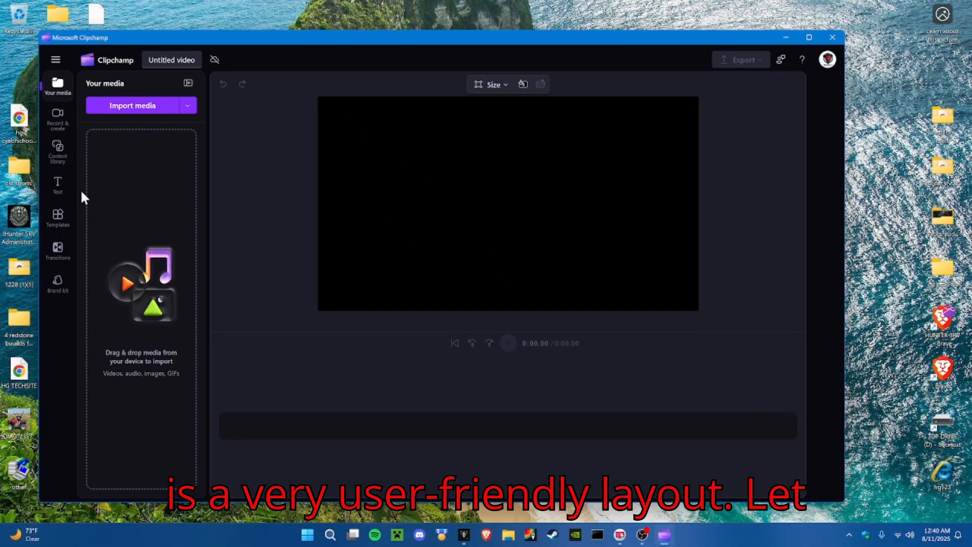
click(808, 38)
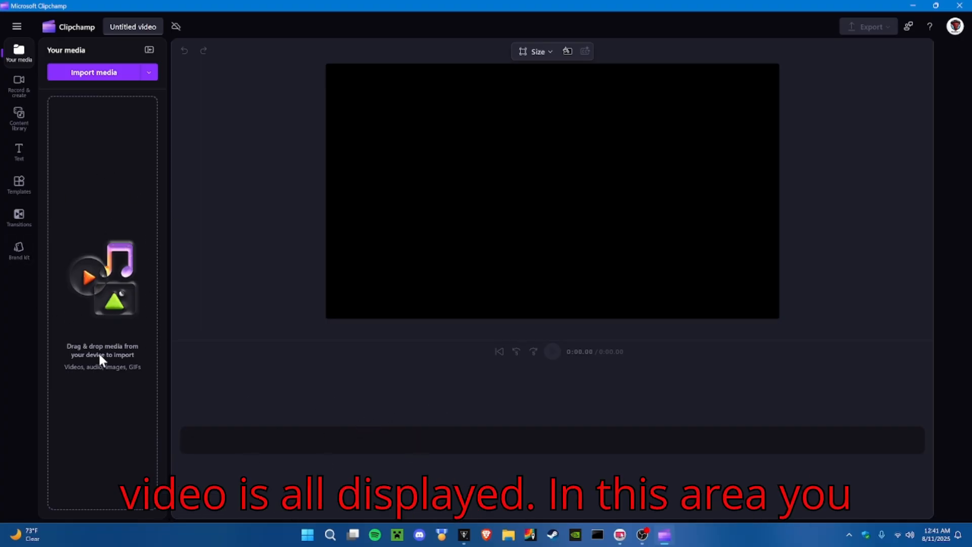
- Examine the media import sources and the record and create options without importing anything
click(126, 76)
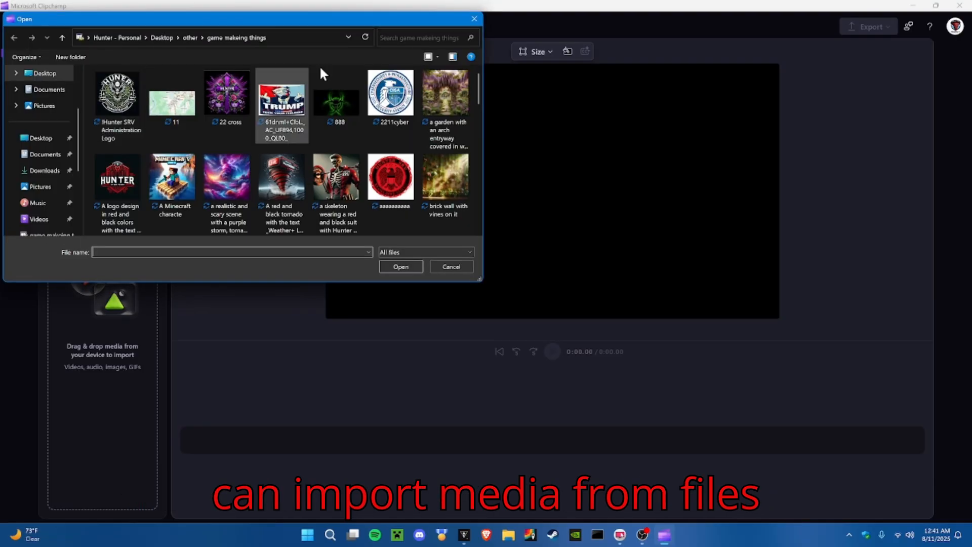
click(476, 19)
click(151, 73)
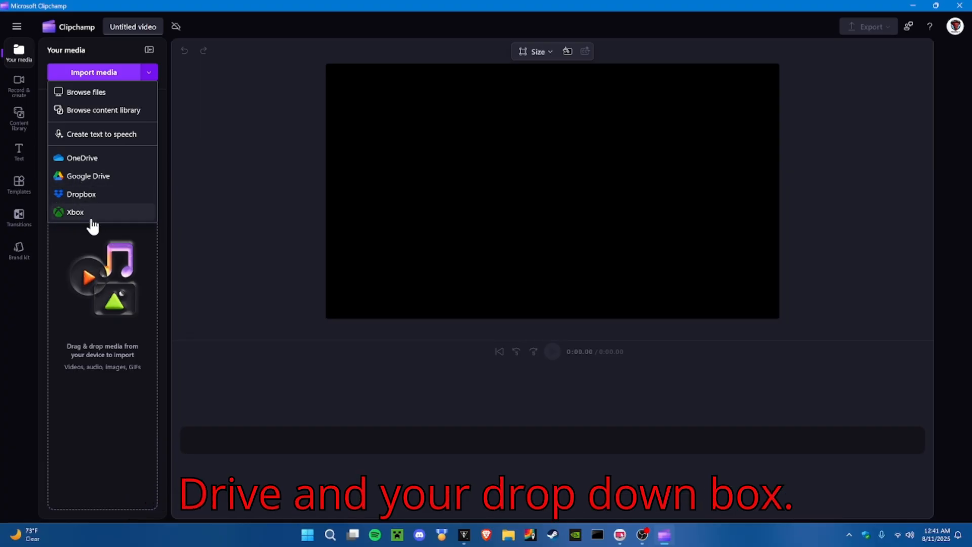
click(60, 316)
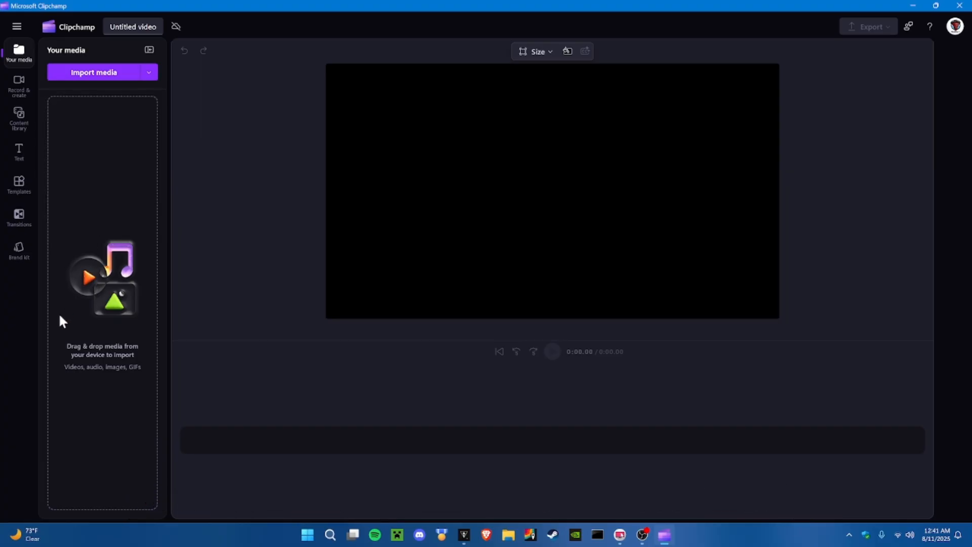
click(26, 99)
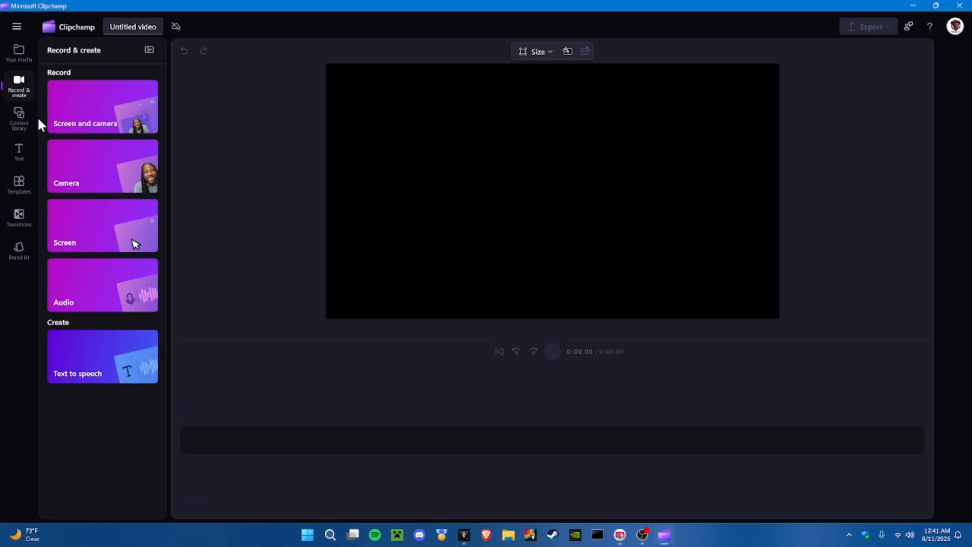
- Open the content library and browse its categories from Shapes down to GIPHY
click(25, 124)
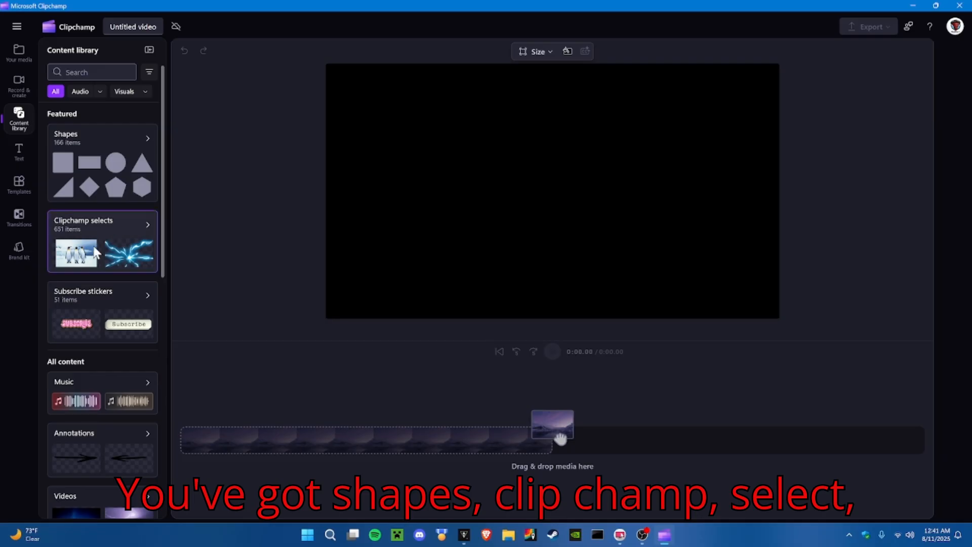
scroll(93, 383, down, 1)
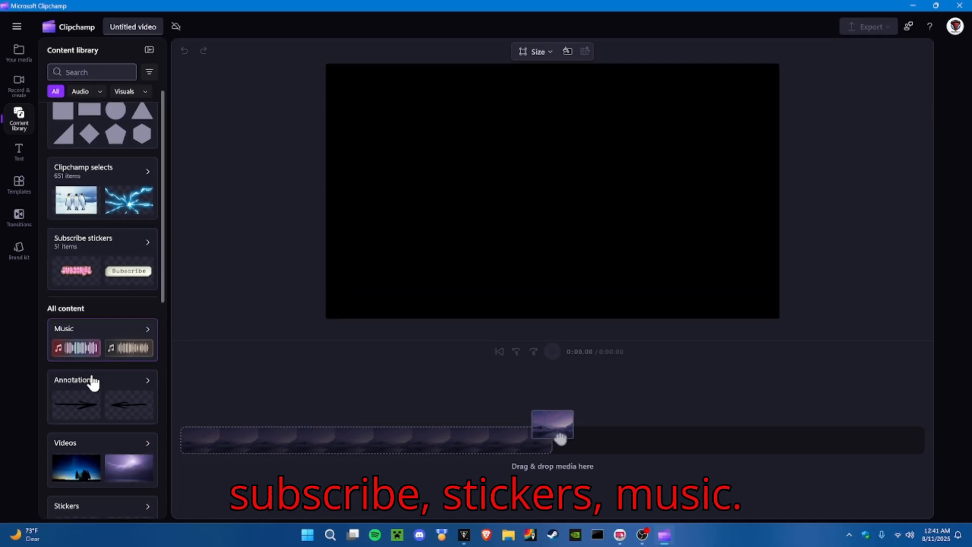
scroll(91, 451, down, 3)
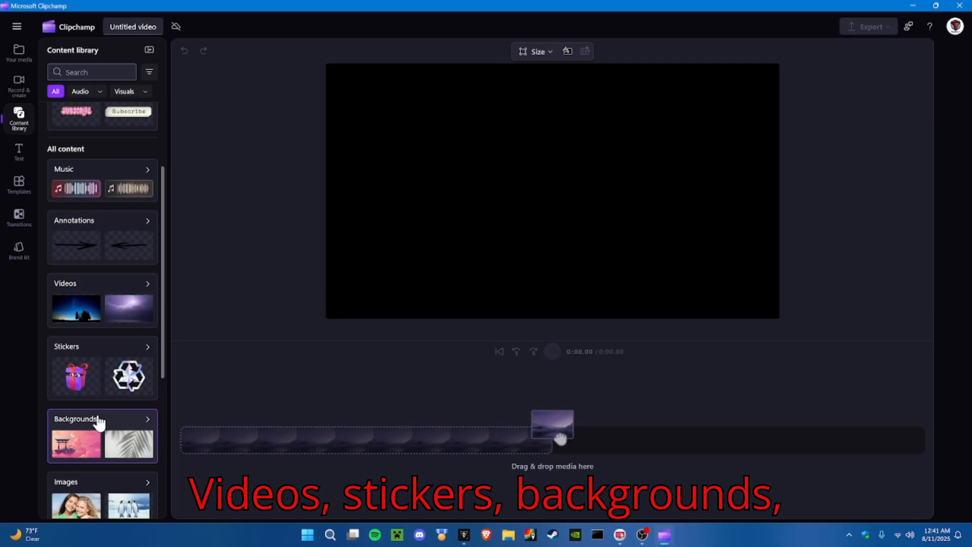
scroll(71, 434, down, 2)
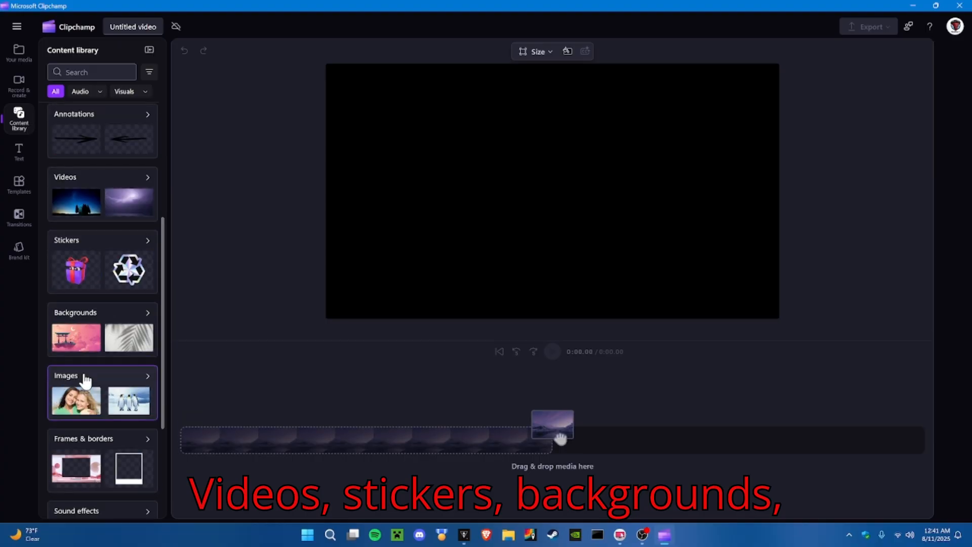
scroll(94, 445, down, 2)
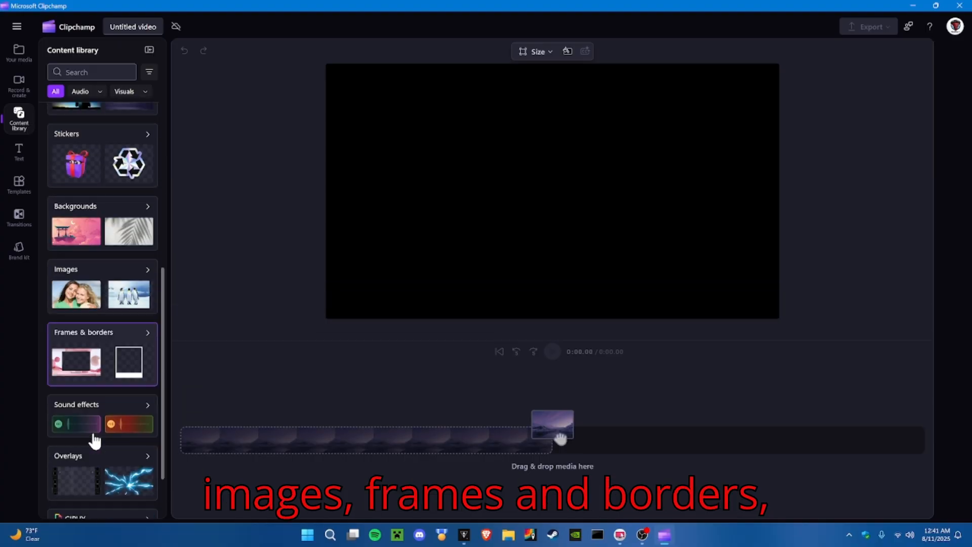
scroll(96, 460, down, 2)
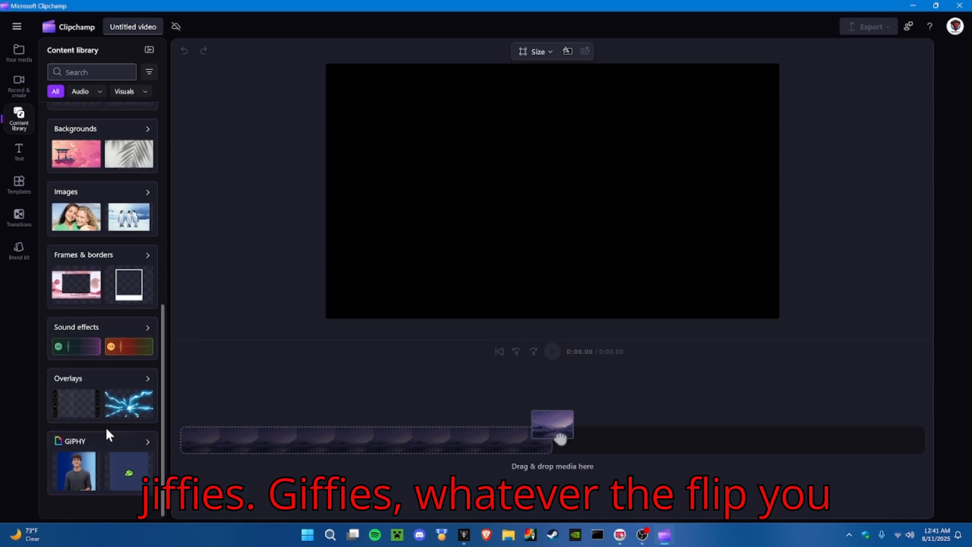
scroll(96, 440, up, 9)
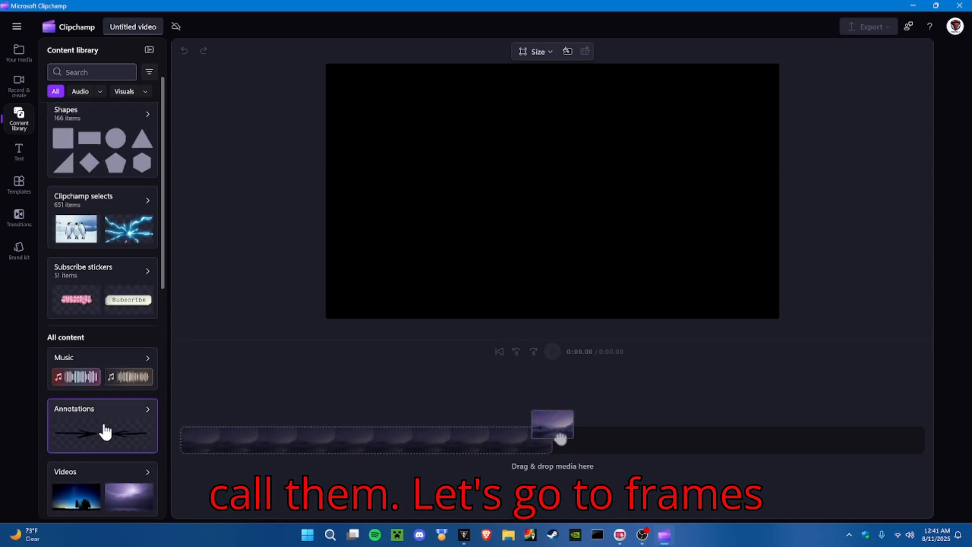
- Browse the content library's Frames & borders collections and open the Microsoft nostalgia collection
scroll(106, 430, down, 4)
scroll(89, 410, down, 1)
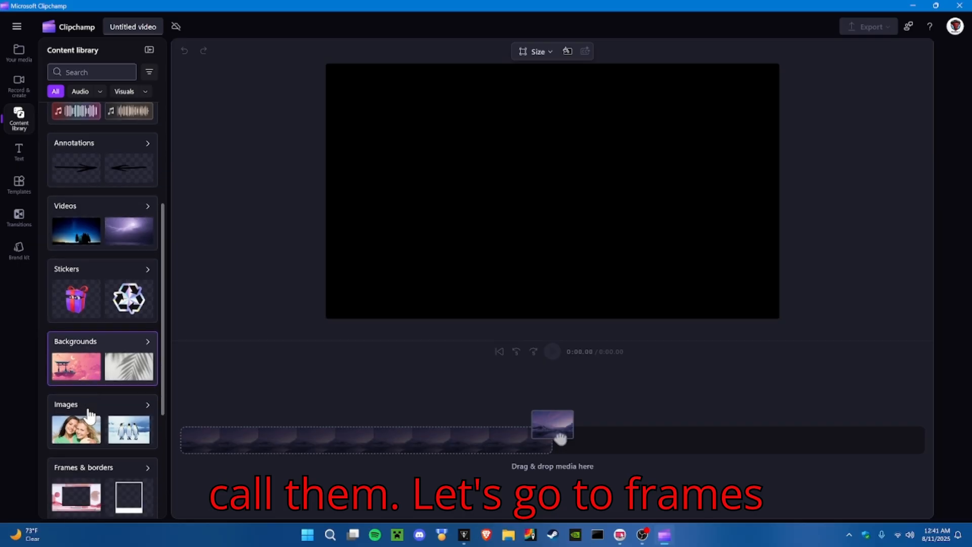
click(101, 468)
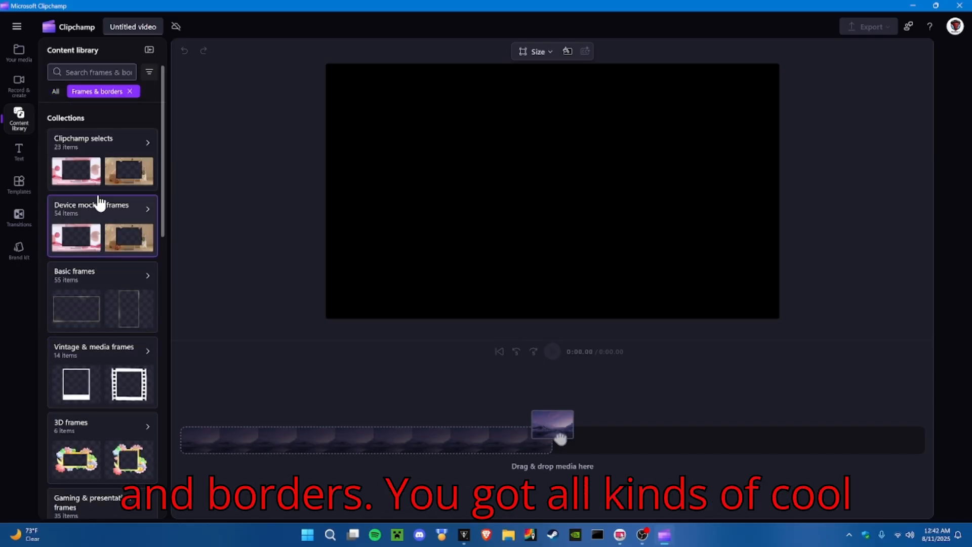
scroll(99, 203, down, 3)
scroll(99, 202, down, 4)
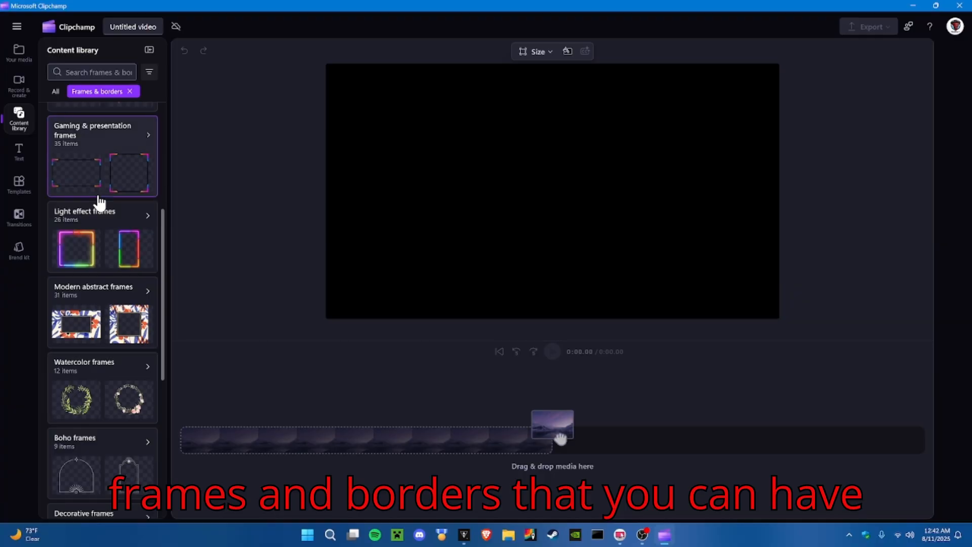
scroll(99, 207, down, 5)
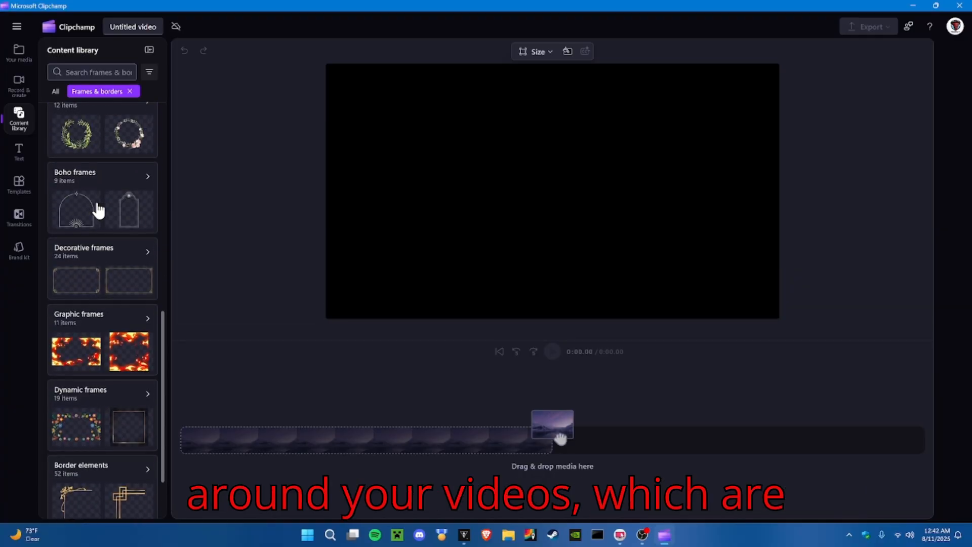
scroll(97, 207, down, 2)
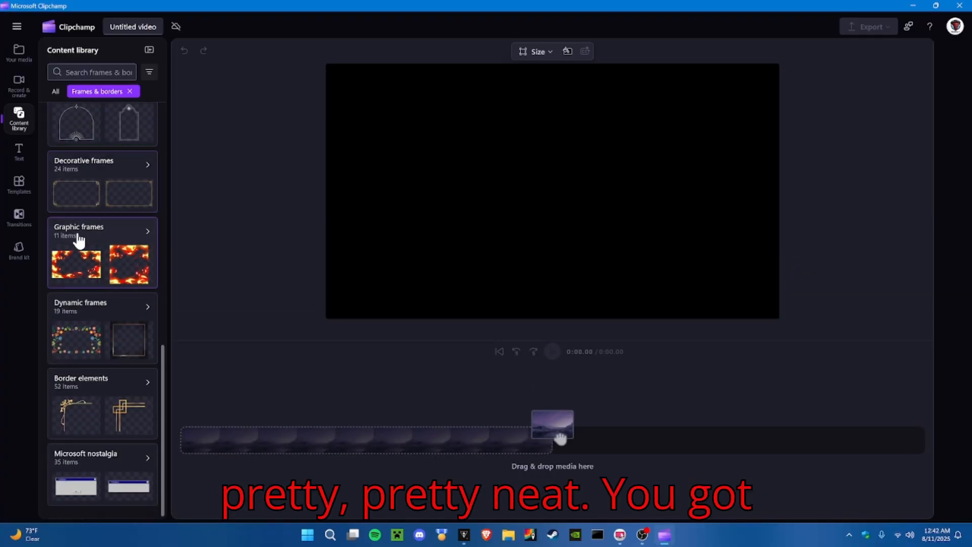
click(118, 459)
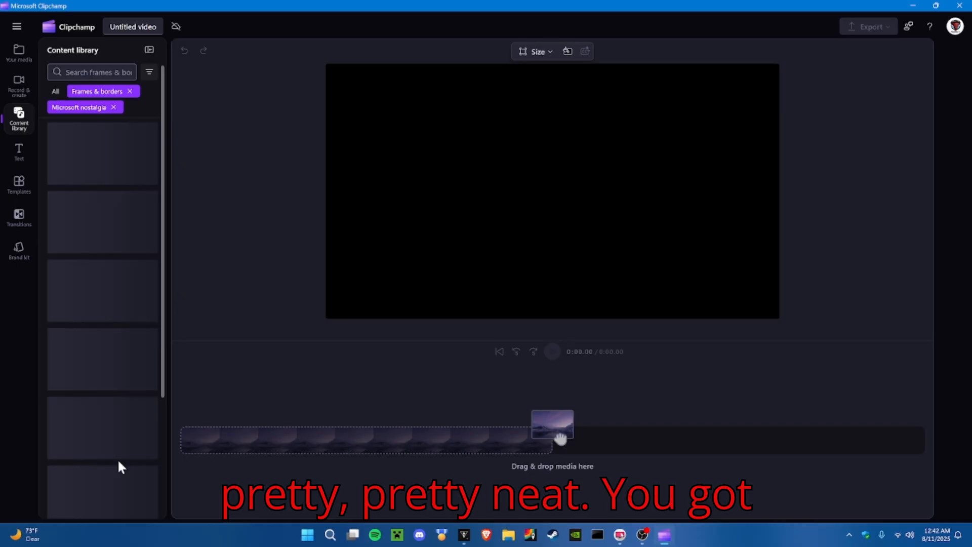
- Look through the frames in the Microsoft nostalgia collection down to the end of the results
scroll(107, 312, down, 13)
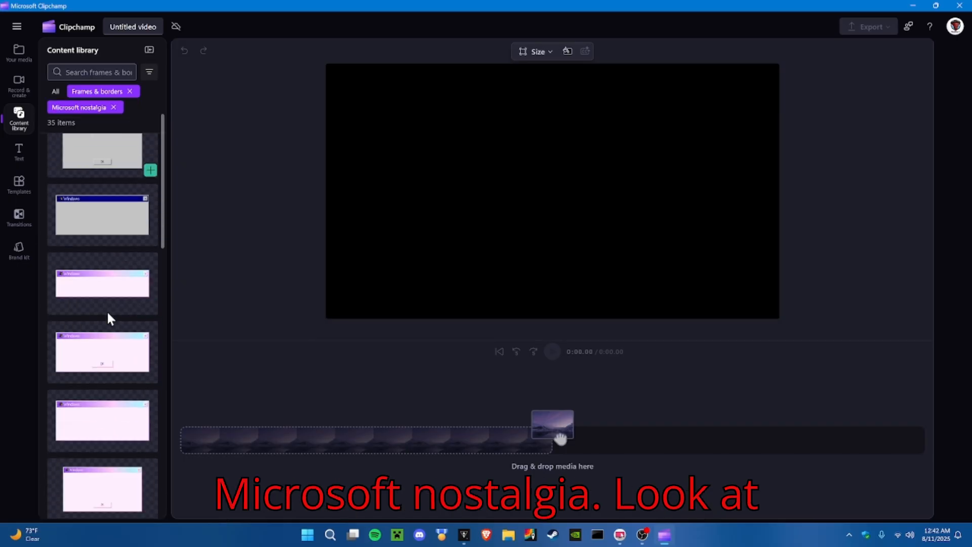
scroll(109, 315, down, 10)
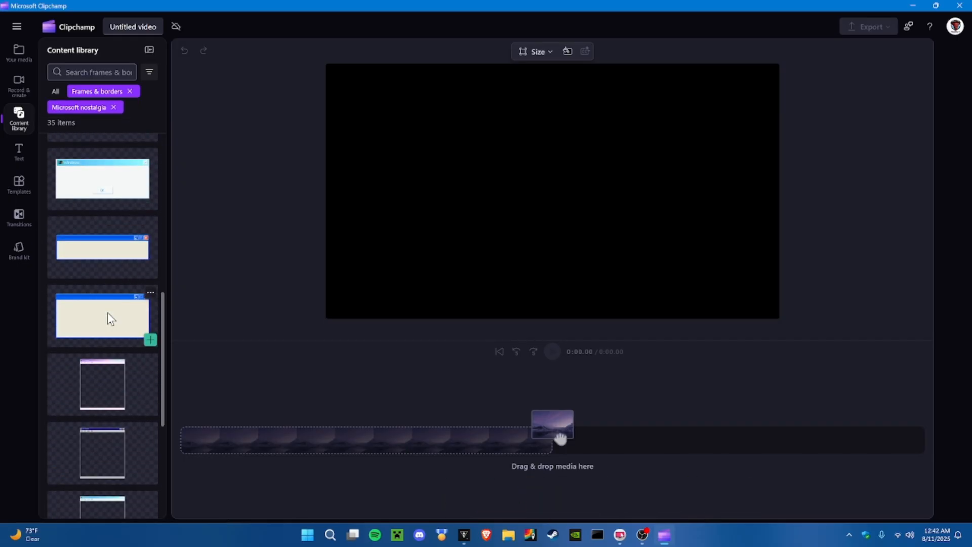
scroll(109, 318, down, 8)
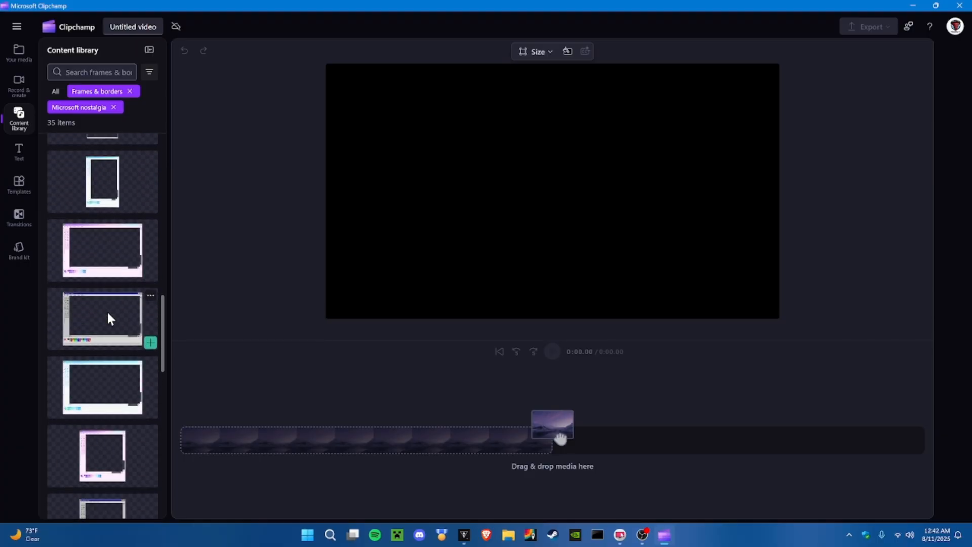
scroll(107, 312, down, 4)
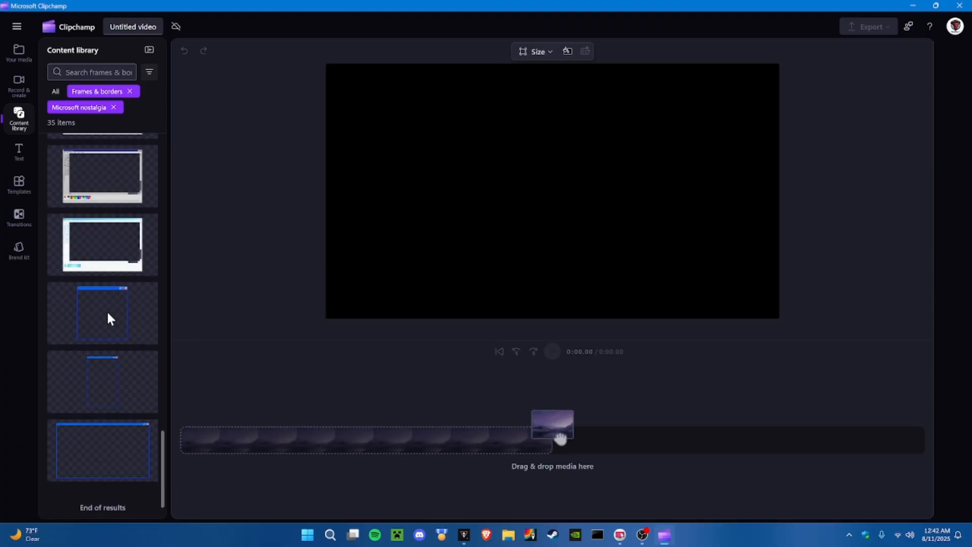
scroll(106, 310, up, 8)
scroll(107, 312, up, 5)
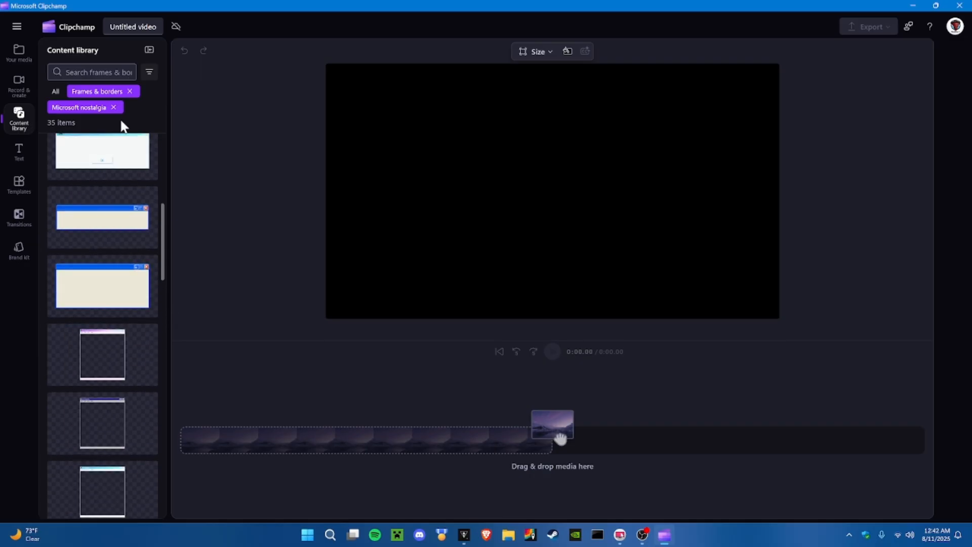
- Return to the content library's overview and browse the Shapes collections from Basic down to Pattern
click(19, 120)
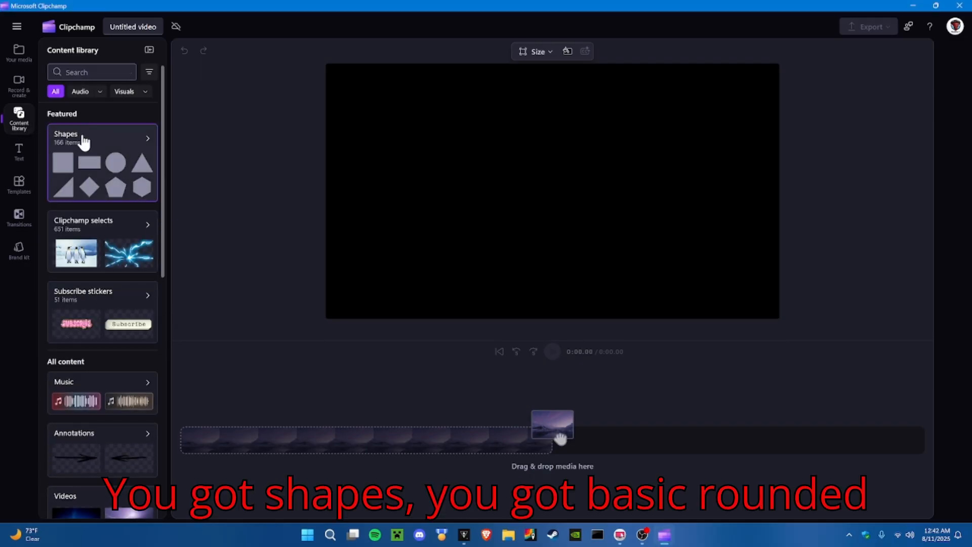
click(58, 135)
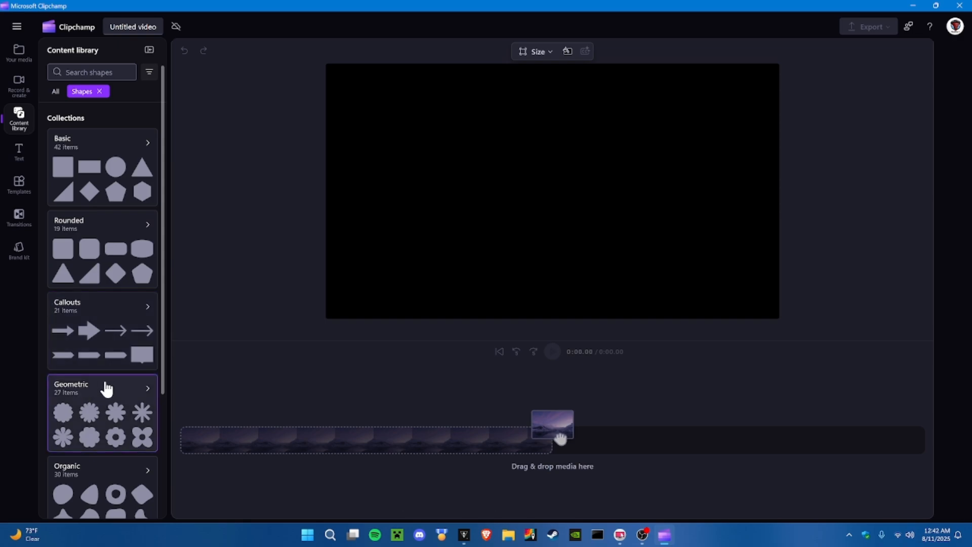
scroll(107, 387, down, 3)
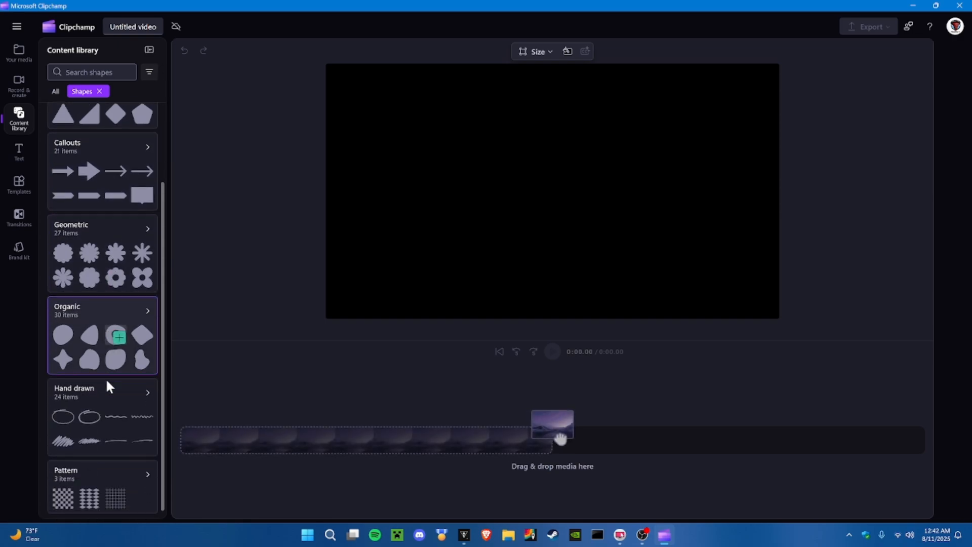
scroll(104, 373, up, 3)
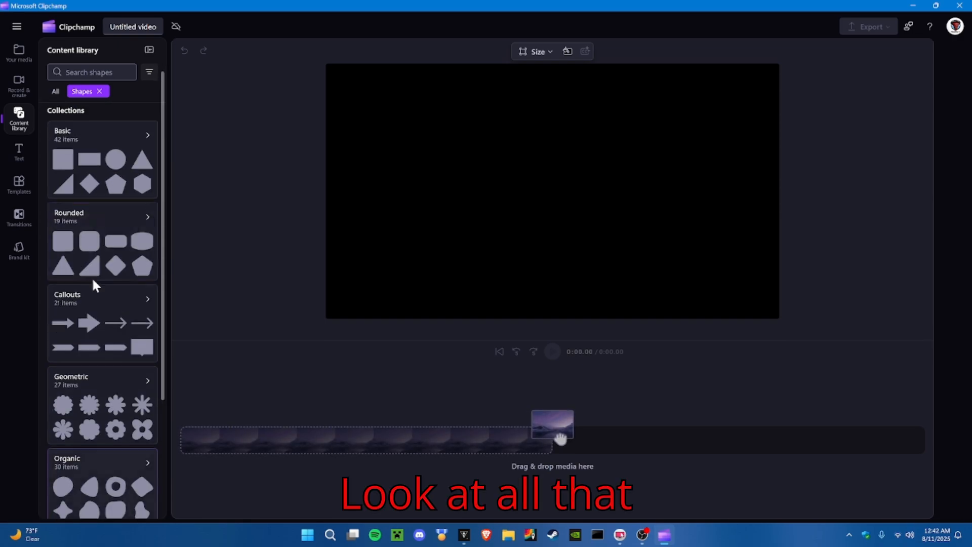
- Open the Clipchamp selects collection from the content library's overview and browse its sections from Videos down to Images
click(7, 136)
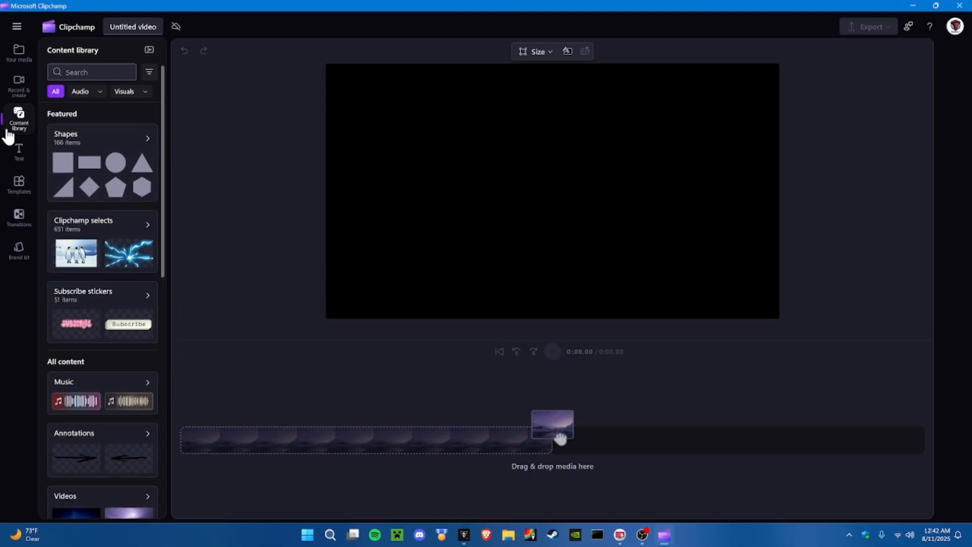
click(140, 227)
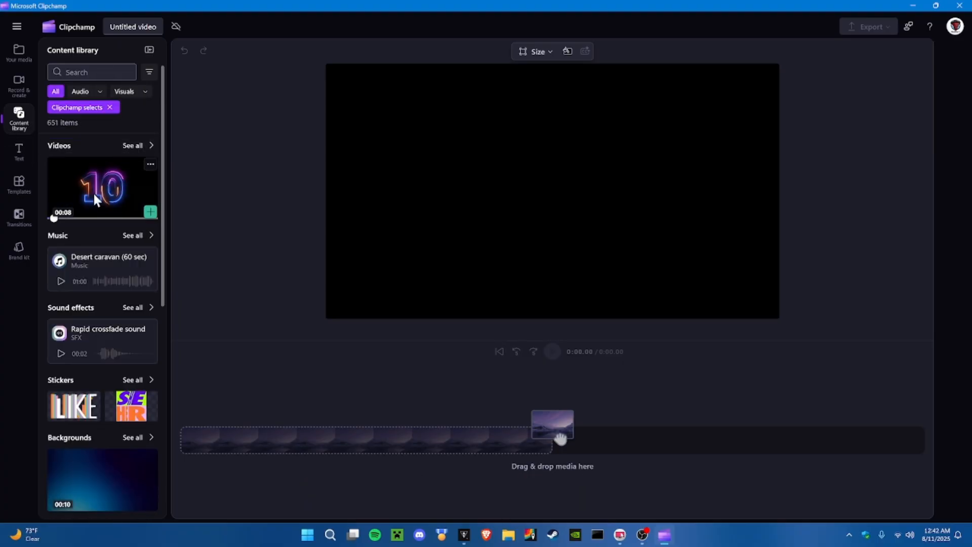
scroll(104, 243, down, 8)
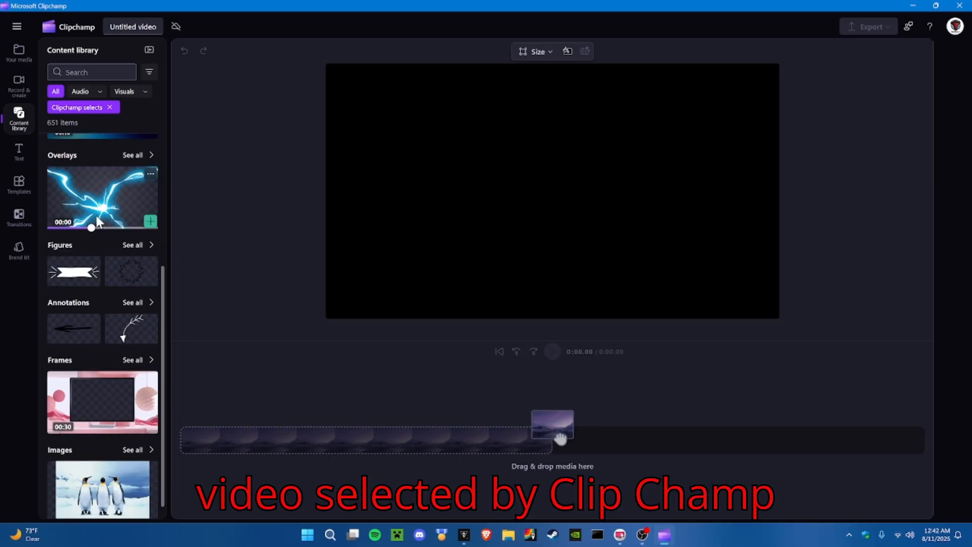
scroll(96, 216, down, 1)
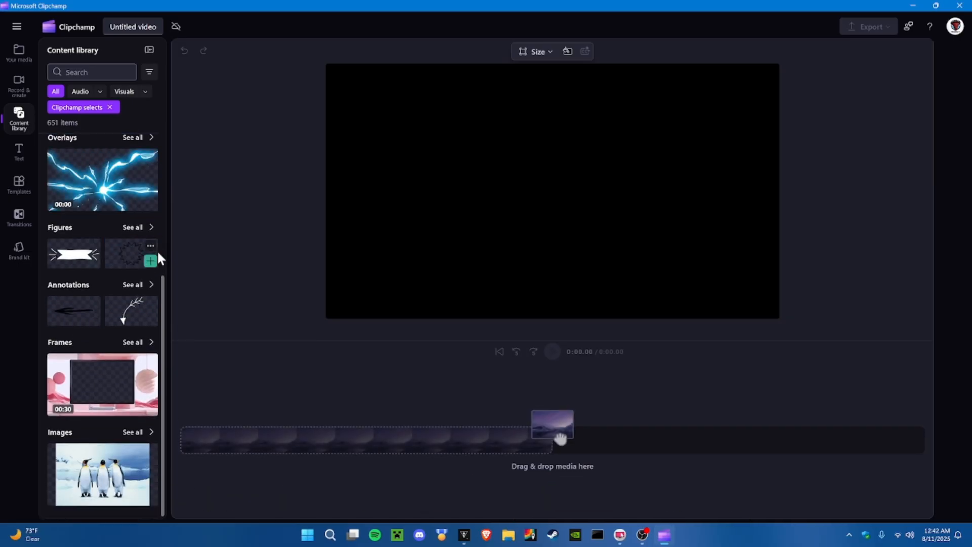
mouse_move(96, 368)
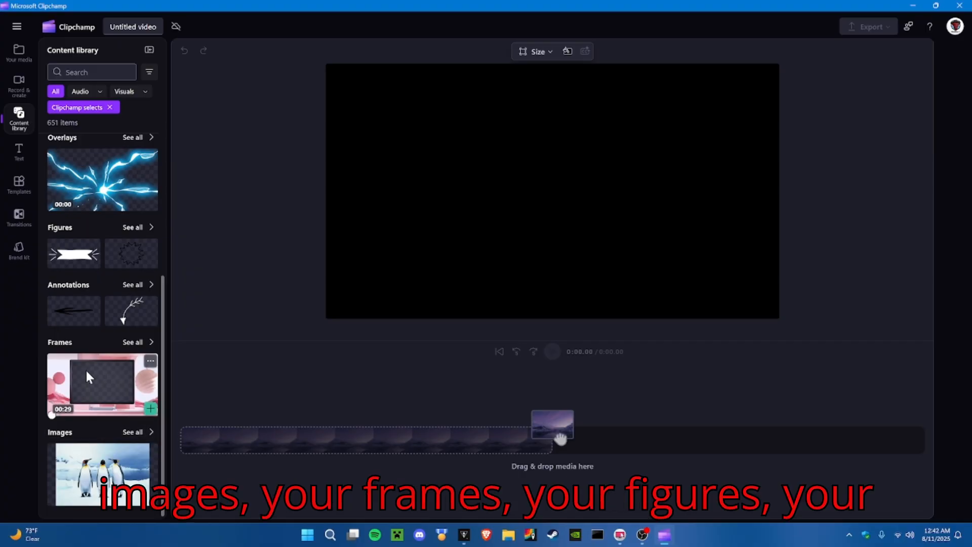
scroll(99, 299, up, 5)
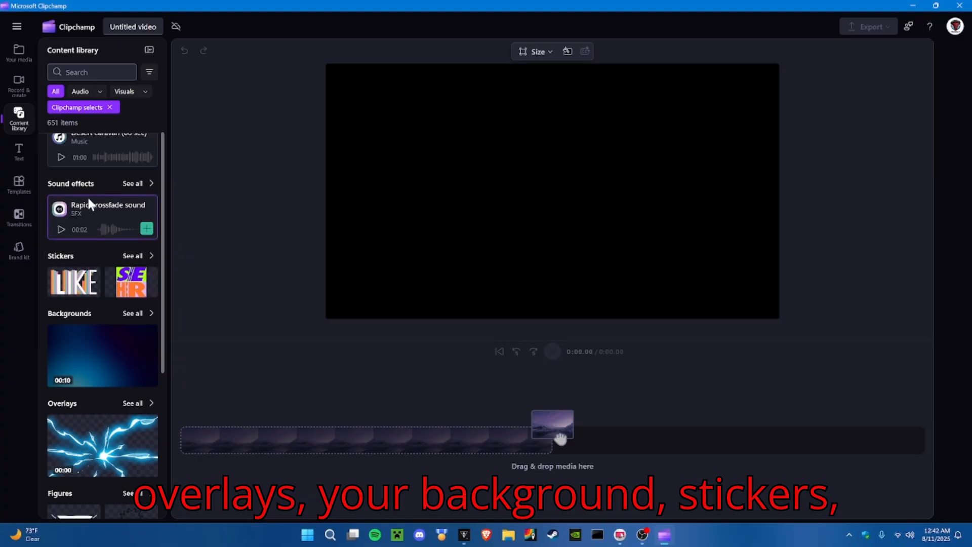
scroll(87, 195, up, 2)
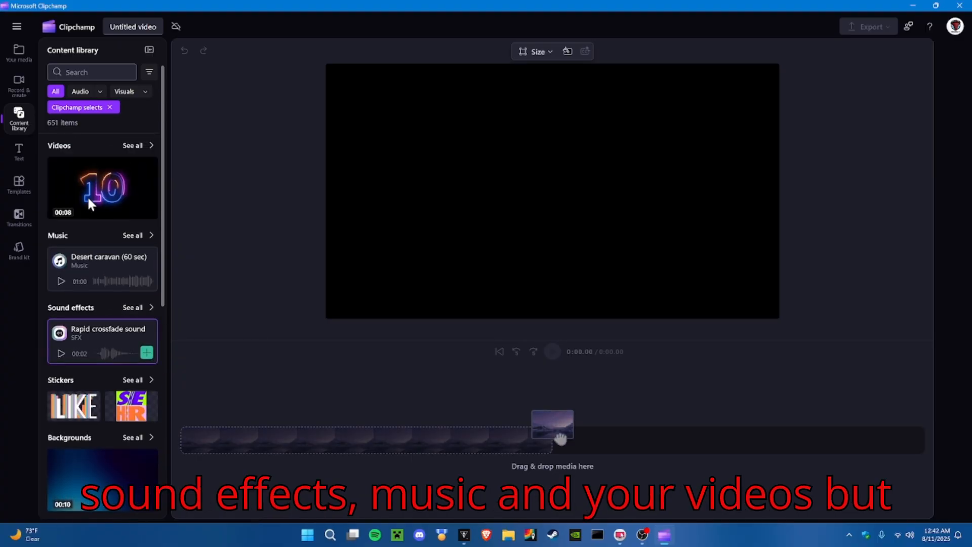
- Add the neon 10 countdown video from all Clipchamp selects videos to the start of the timeline and play it through
click(124, 149)
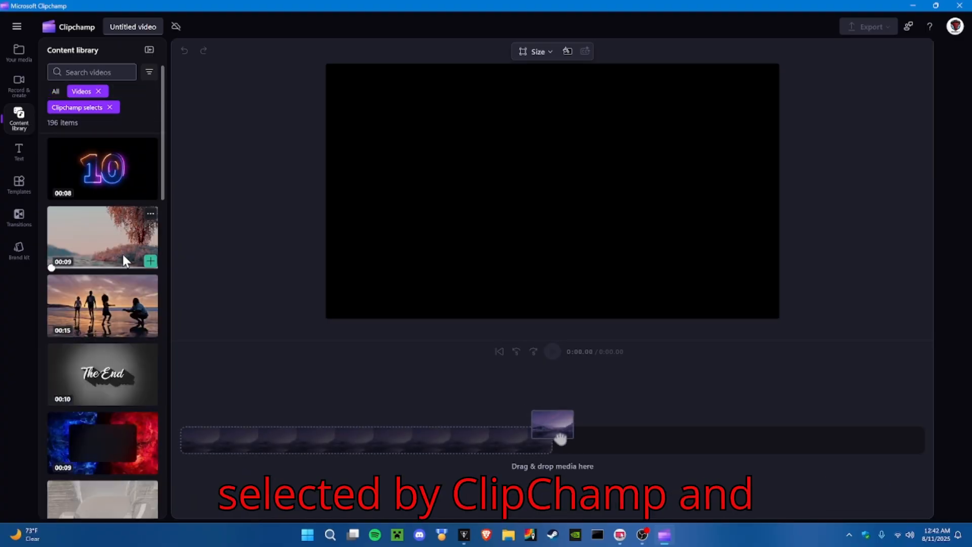
scroll(113, 416, down, 1)
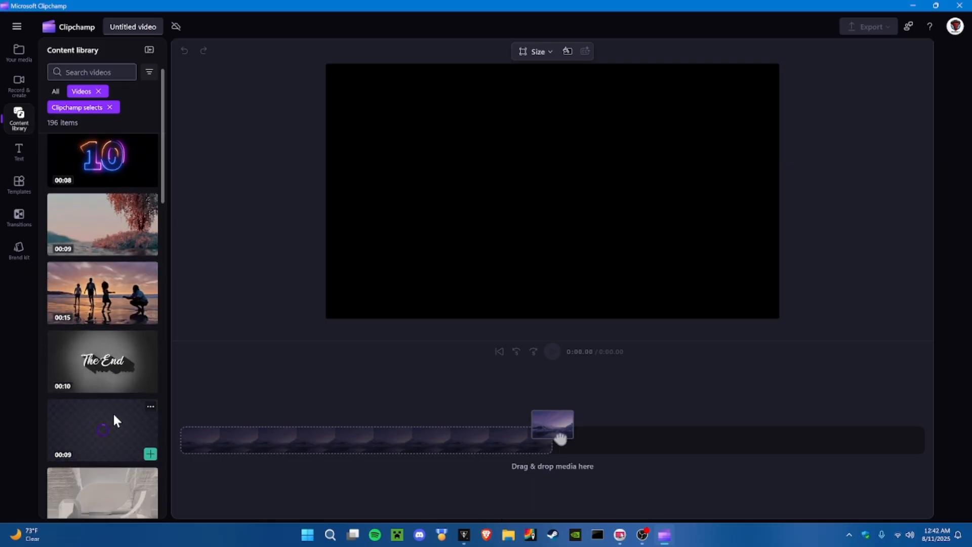
scroll(113, 412, down, 7)
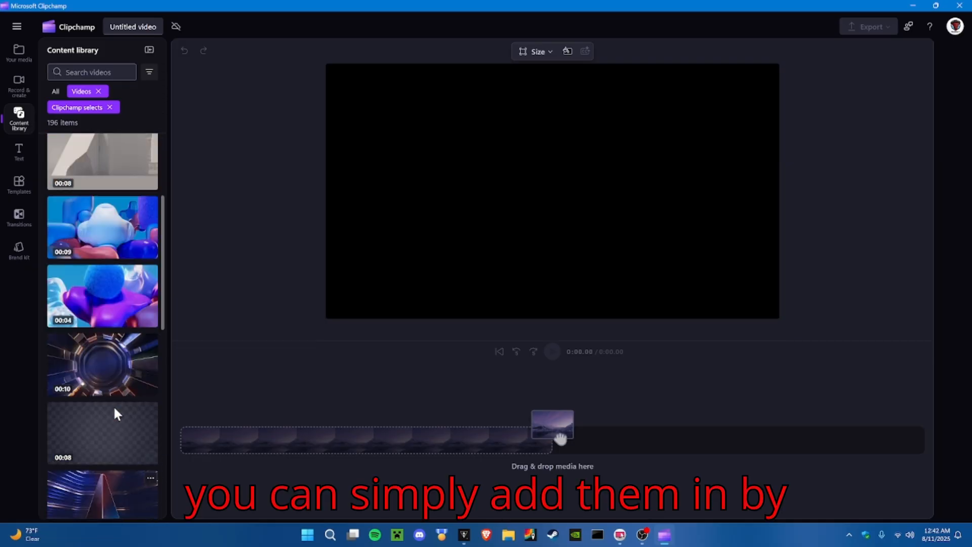
scroll(113, 405, up, 5)
scroll(103, 253, up, 2)
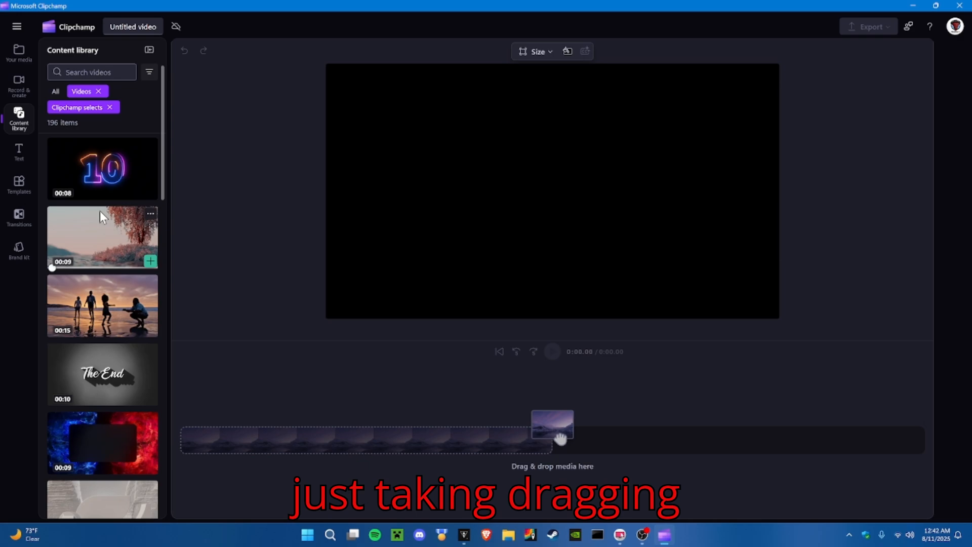
drag(91, 174, 171, 280)
drag(204, 431, 205, 445)
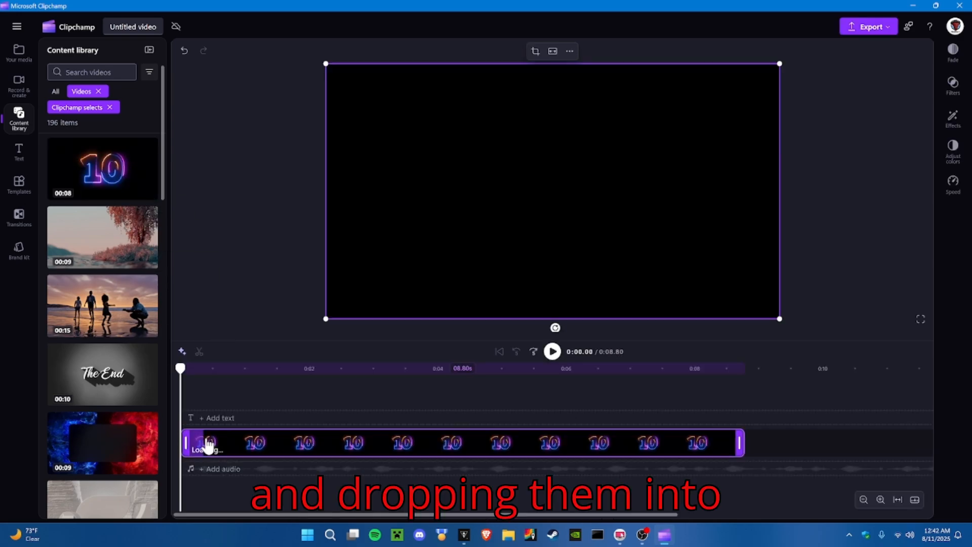
click(554, 353)
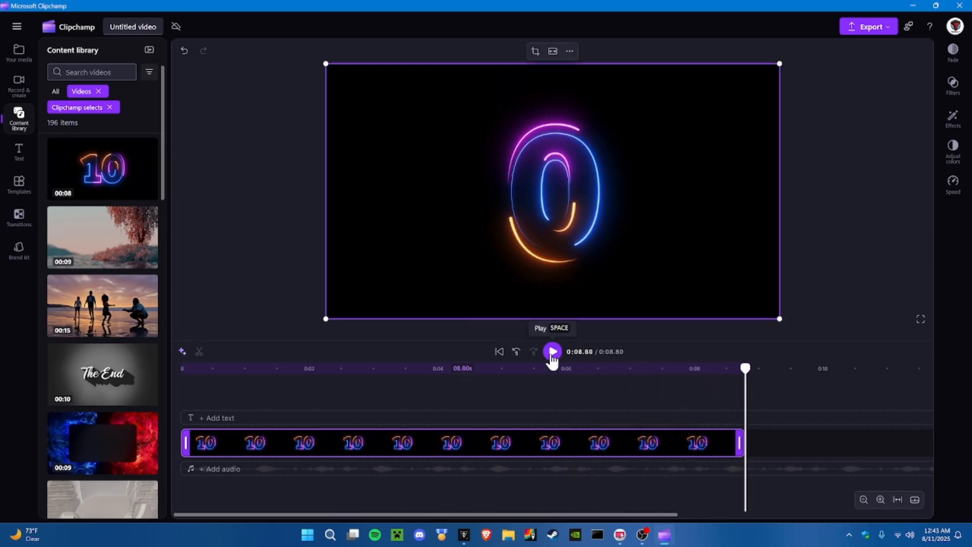
- Put the Thin gold shimmer frame from the Basic frames collection of Frames & borders onto the countdown clip in the timeline
mouse_move(133, 300)
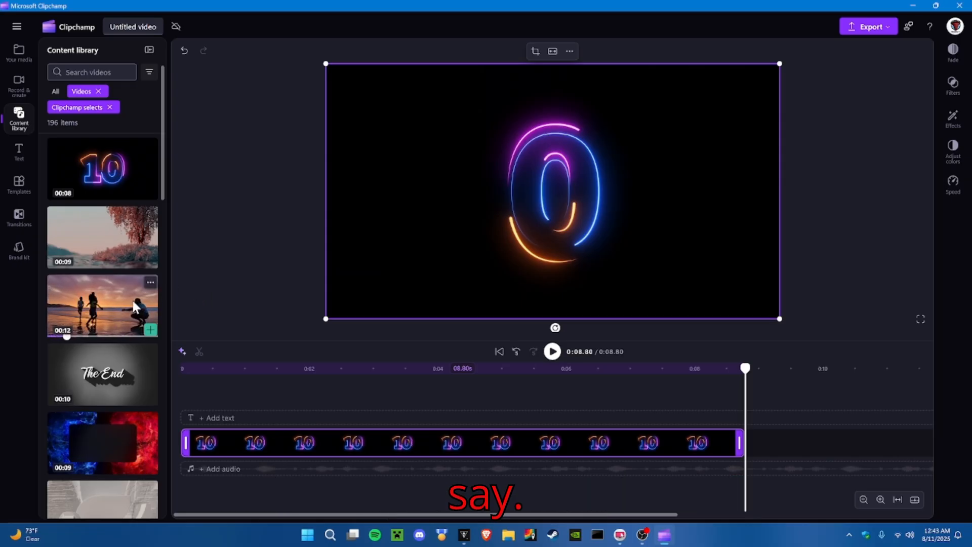
scroll(136, 307, down, 2)
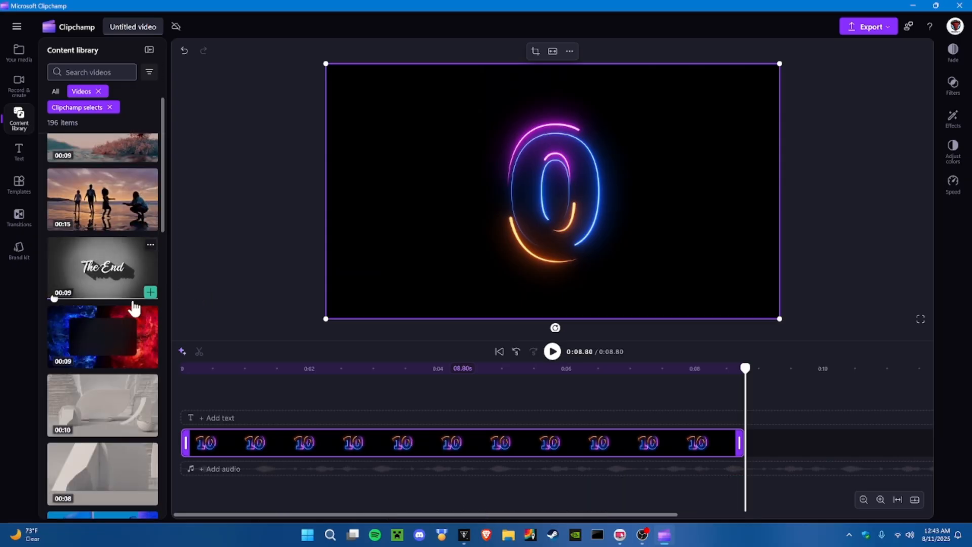
click(18, 127)
scroll(94, 309, down, 5)
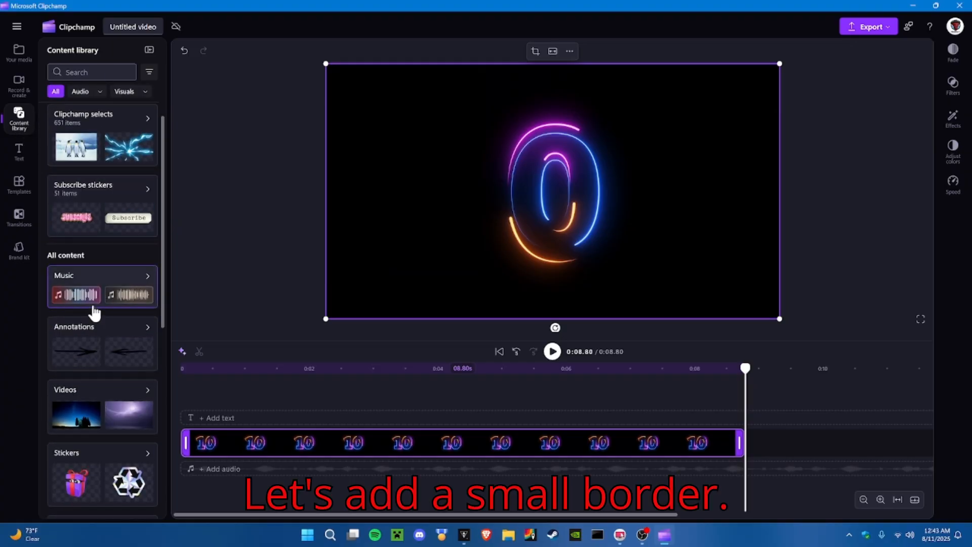
scroll(92, 303, down, 3)
click(89, 282)
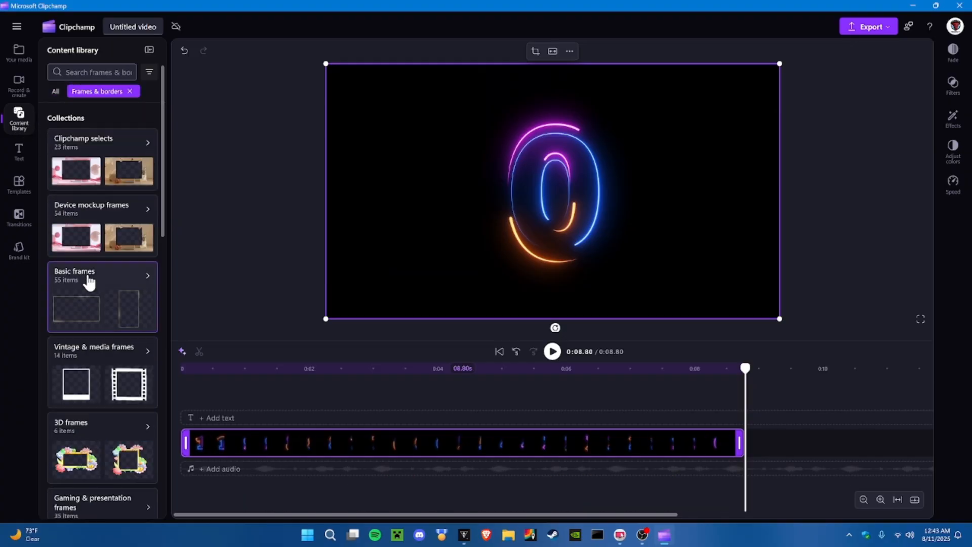
click(89, 282)
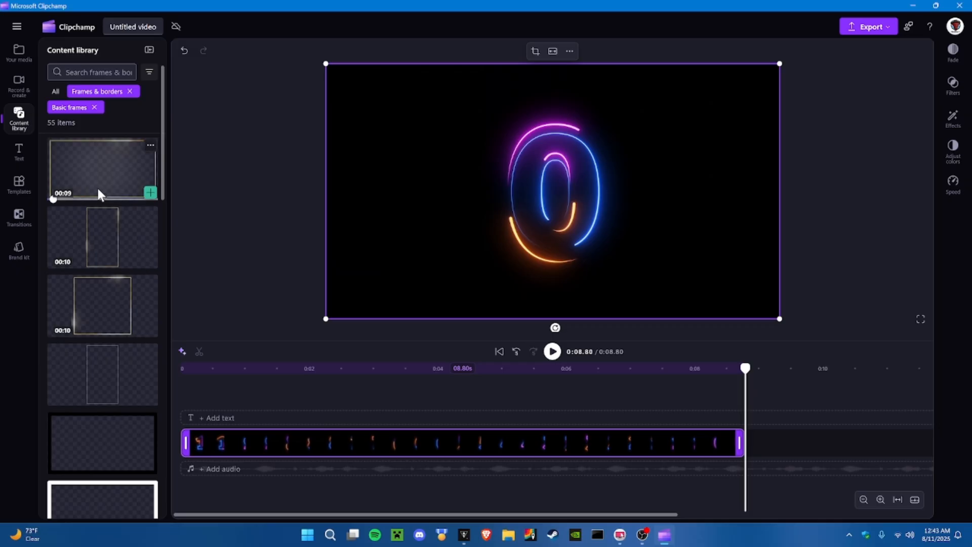
drag(98, 193, 300, 445)
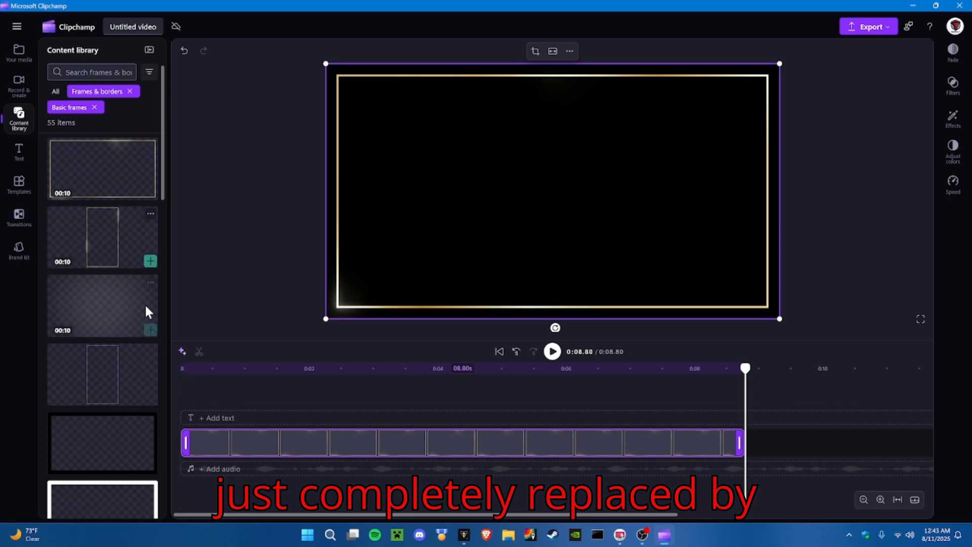
drag(287, 430, 256, 444)
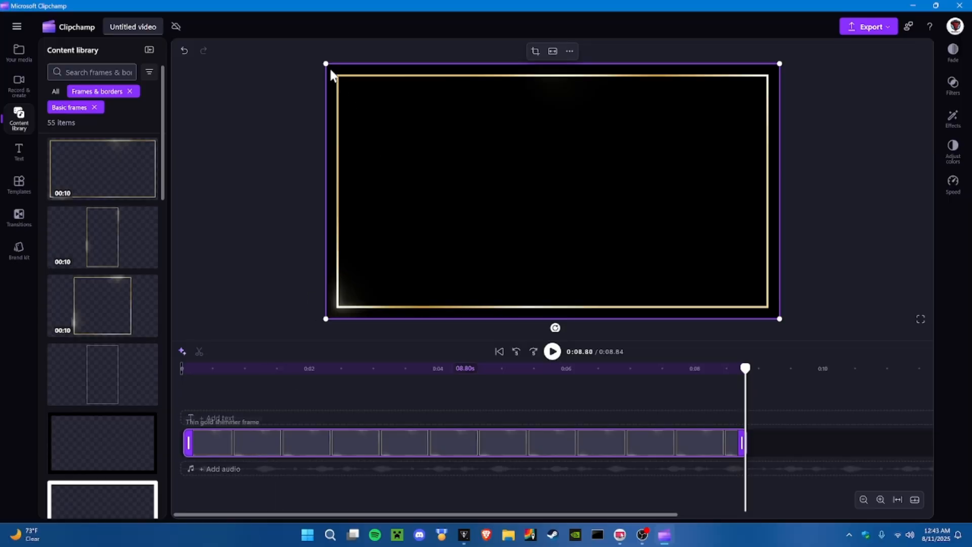
- Rescale the gold frame in the preview and move it so its left border lines up with the canvas's left edge
drag(329, 67, 608, 224)
drag(640, 257, 500, 244)
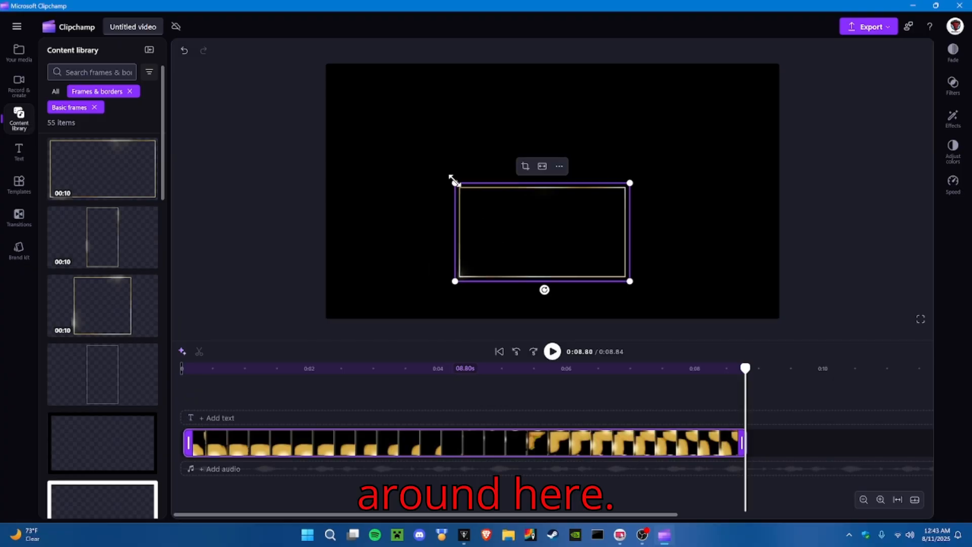
drag(452, 179, 306, 86)
drag(373, 162, 315, 61)
mouse_move(381, 138)
mouse_down()
mouse_move(388, 126)
mouse_move(389, 152)
mouse_move(413, 148)
mouse_move(387, 155)
mouse_up()
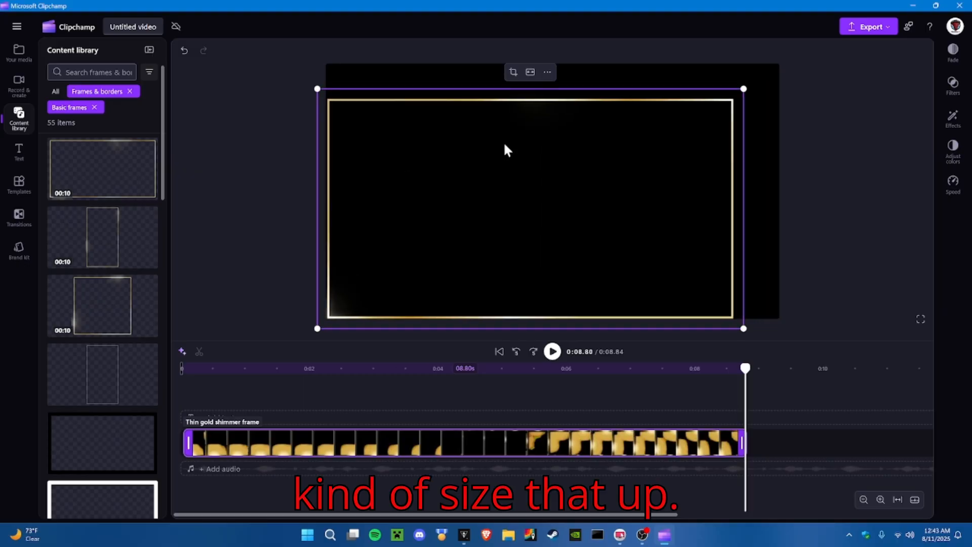
- Enlarge and nudge the gold frame until its side borders reach both canvas edges, and deselect it
drag(741, 88, 793, 52)
drag(705, 104, 697, 111)
drag(439, 244, 442, 244)
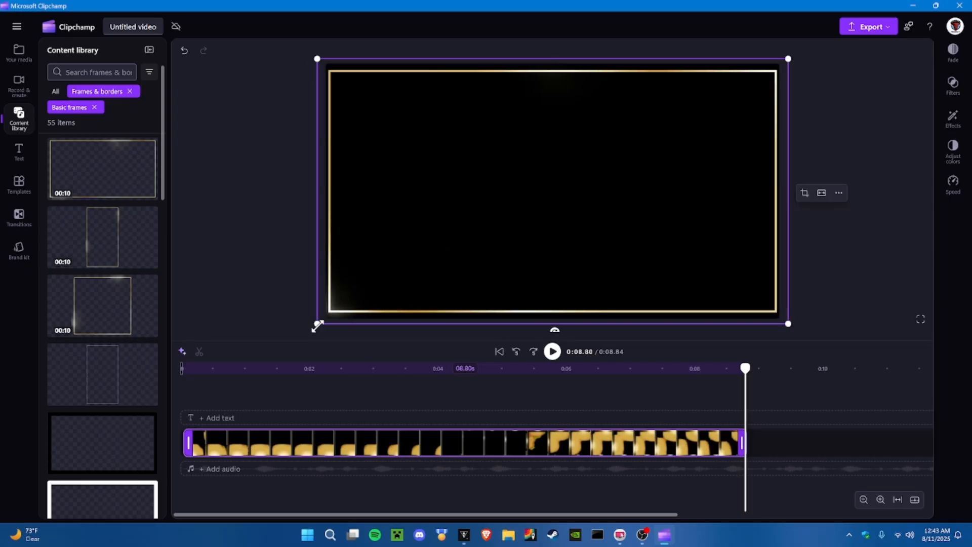
drag(318, 322, 310, 328)
drag(431, 246, 441, 244)
click(867, 217)
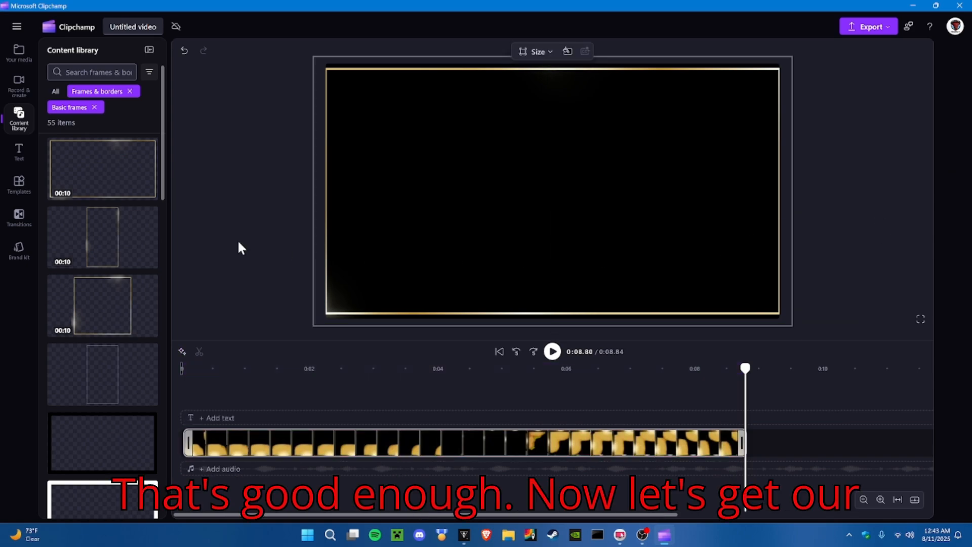
- Add the neon 10 countdown from the Clipchamp selects videos to a track above the gold frame, starting at the timeline's beginning
click(24, 123)
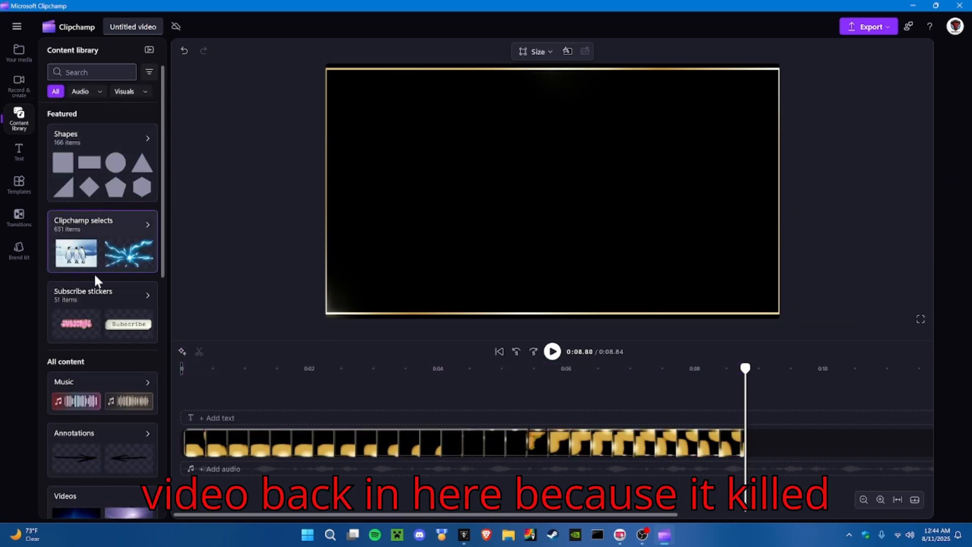
scroll(106, 293, down, 4)
click(104, 314)
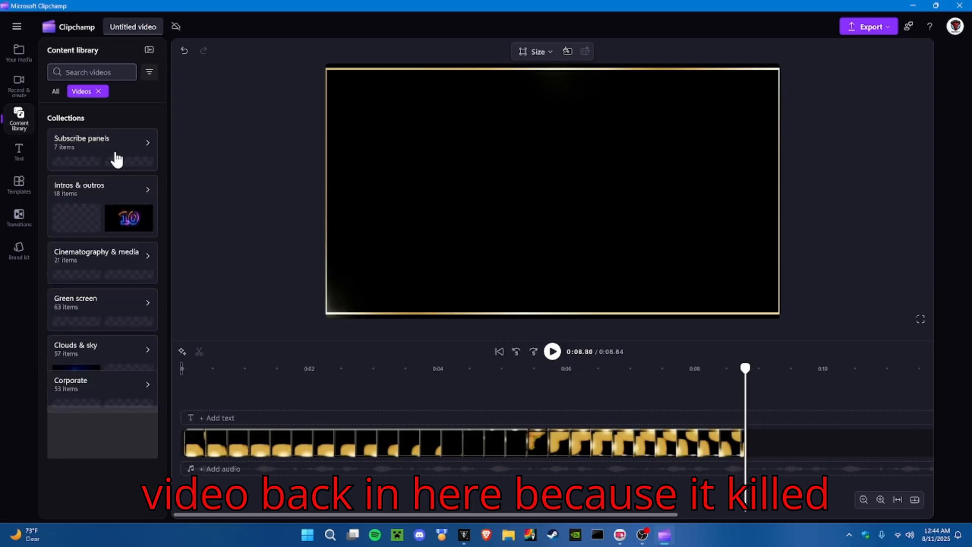
click(110, 151)
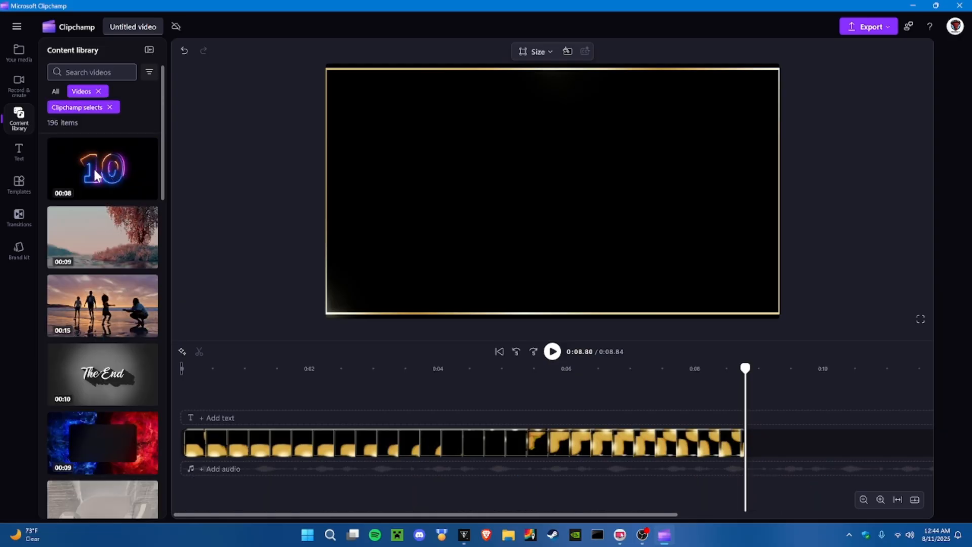
click(68, 169)
click(757, 163)
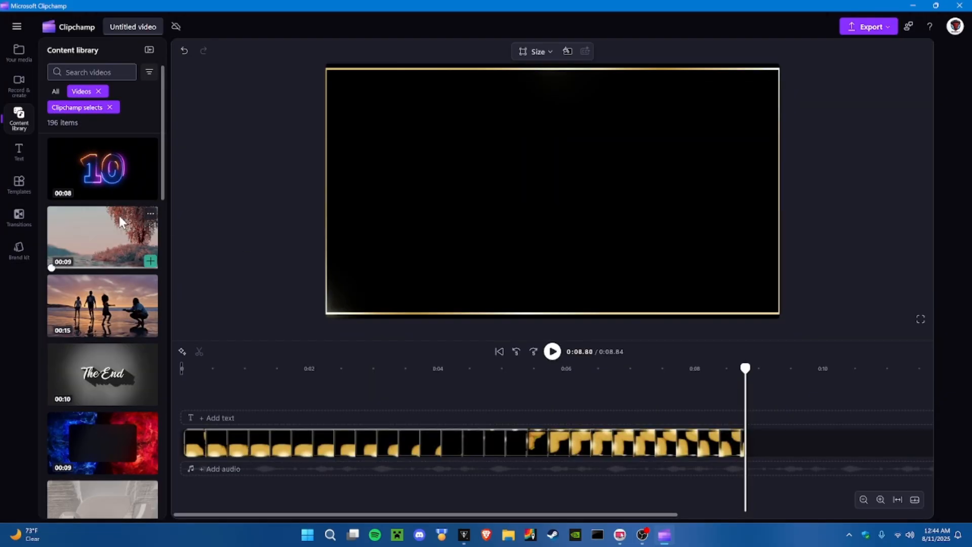
drag(104, 169, 290, 422)
drag(217, 423, 201, 422)
- Shrink the countdown clip in the preview, centre it inside the gold border, and play the video from the start
drag(320, 66, 373, 91)
drag(457, 218, 430, 203)
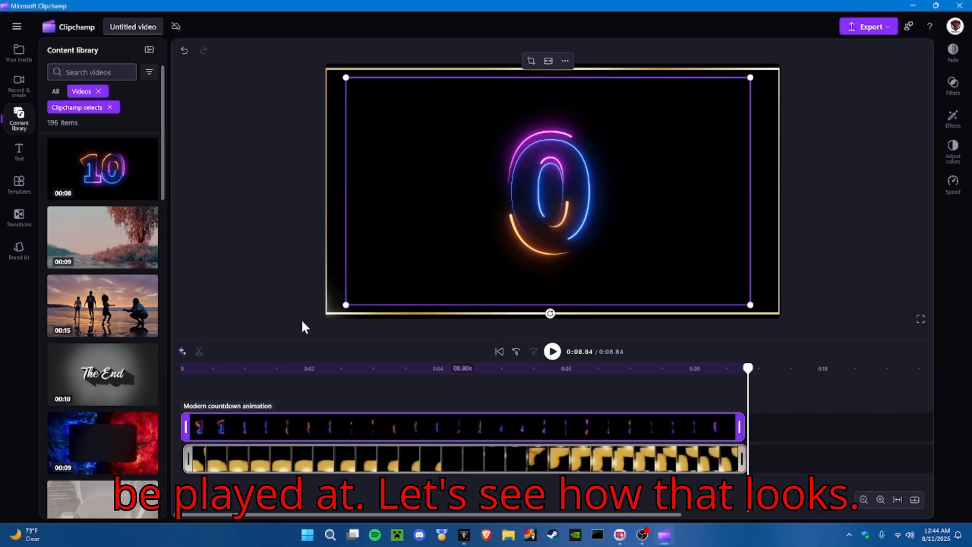
click(187, 370)
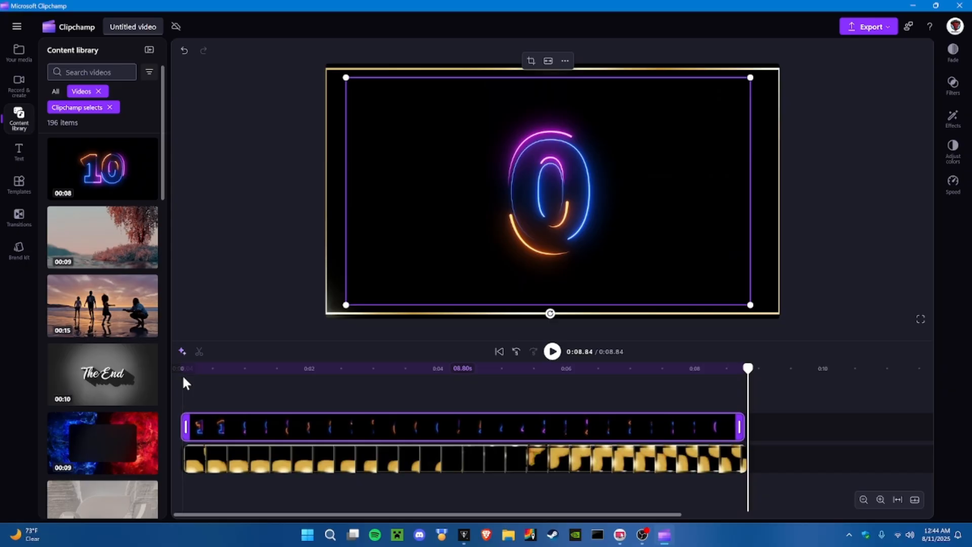
click(553, 351)
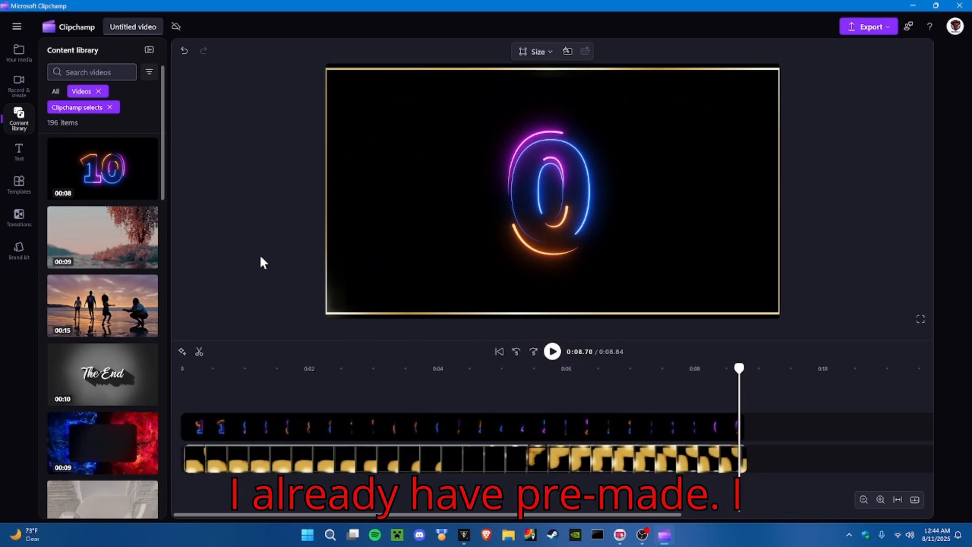
key(super+g)
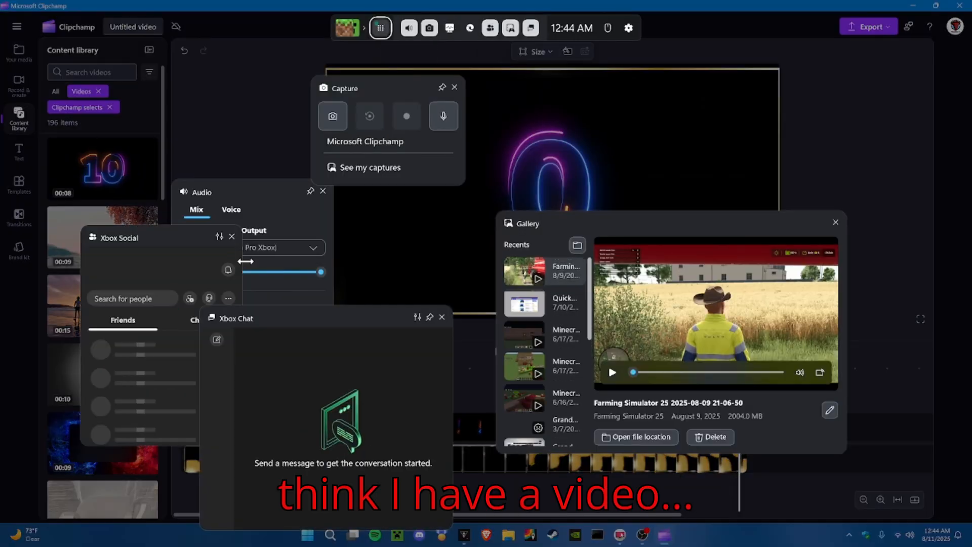
click(232, 236)
click(442, 318)
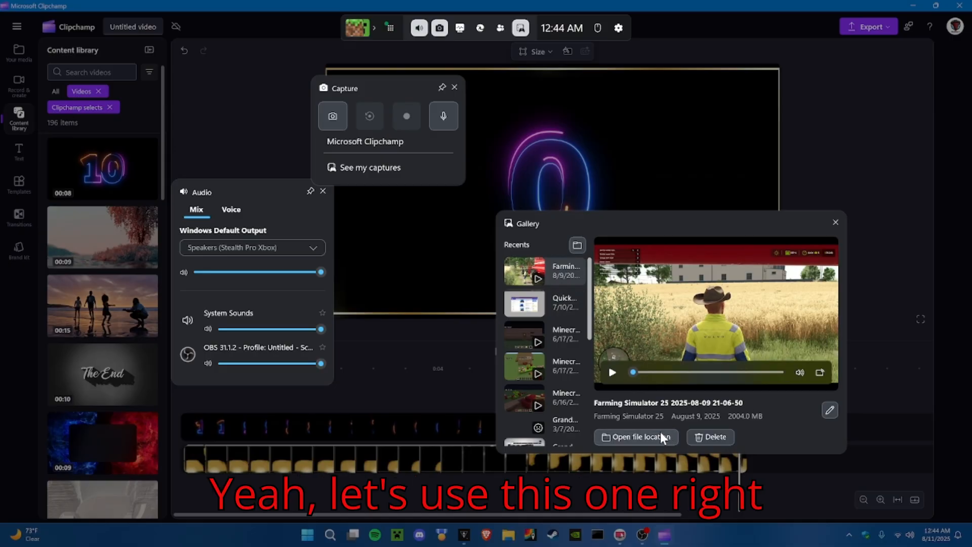
click(643, 437)
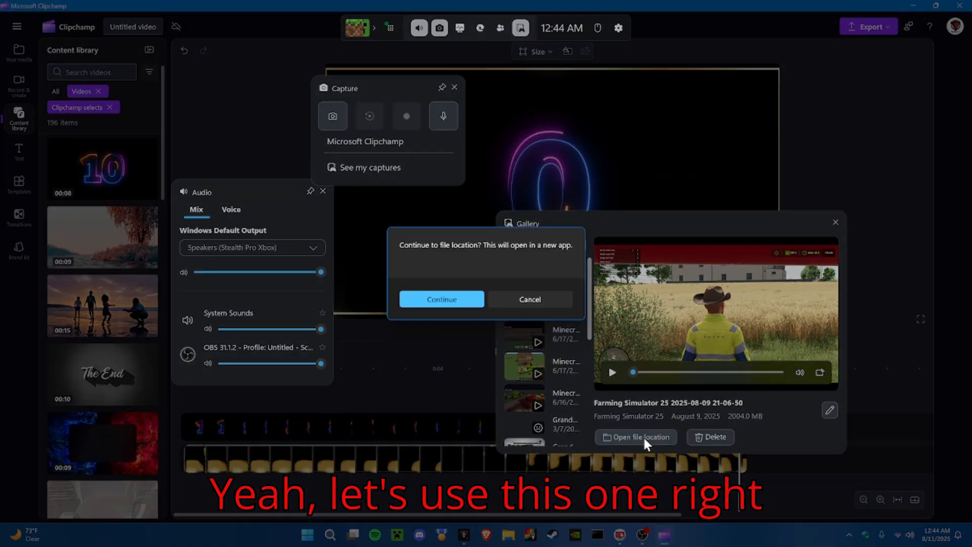
click(475, 302)
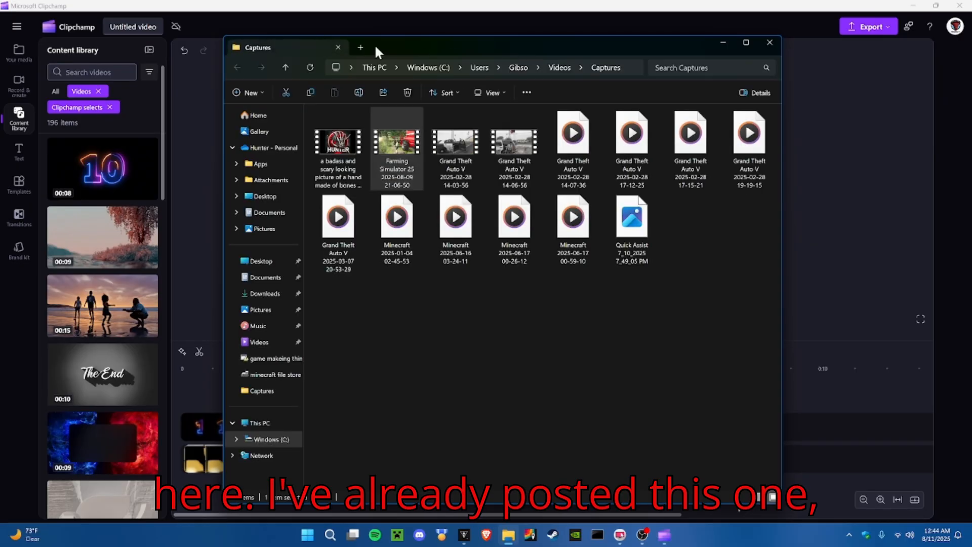
- Import the Farming Simulator 25 capture from the Captures folder into Clipchamp and place it directly after the countdown clip
drag(412, 43, 208, 40)
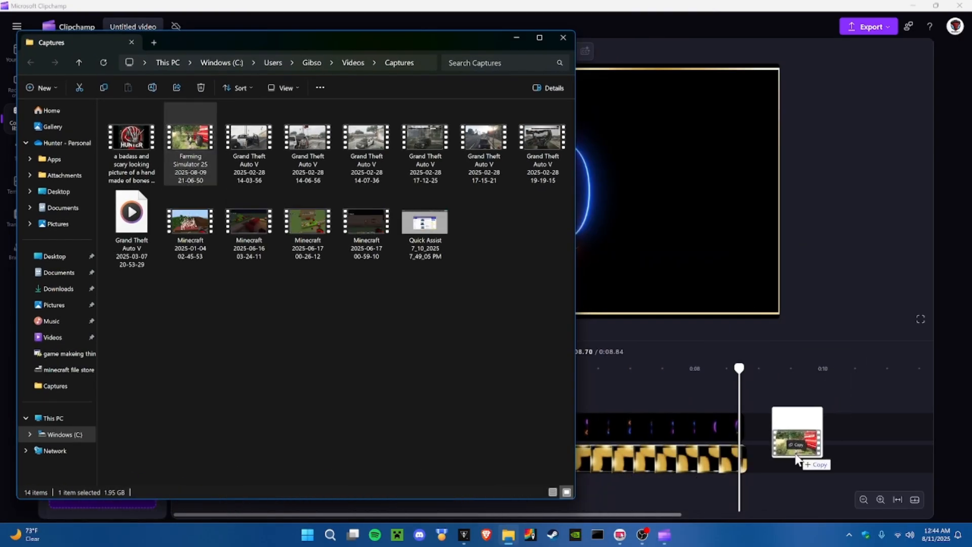
drag(796, 456, 768, 434)
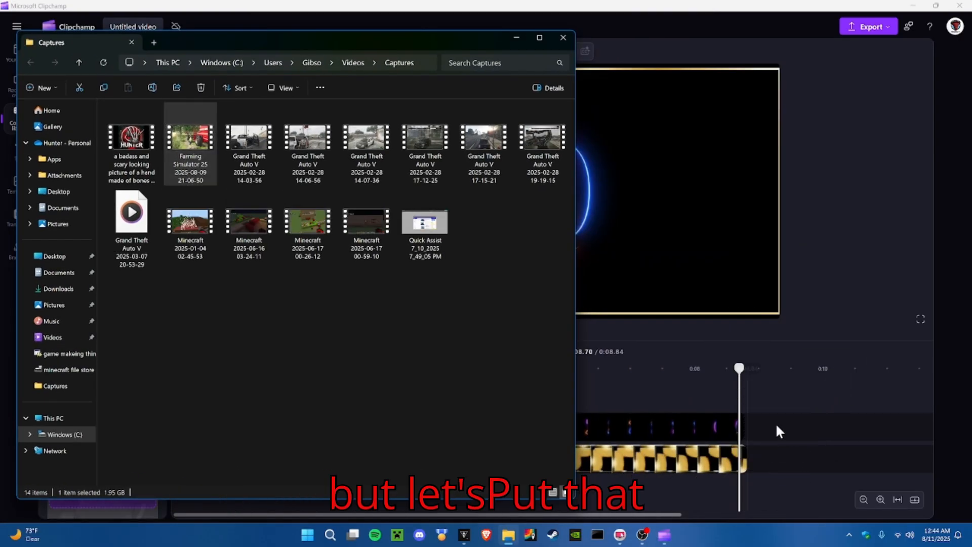
click(518, 36)
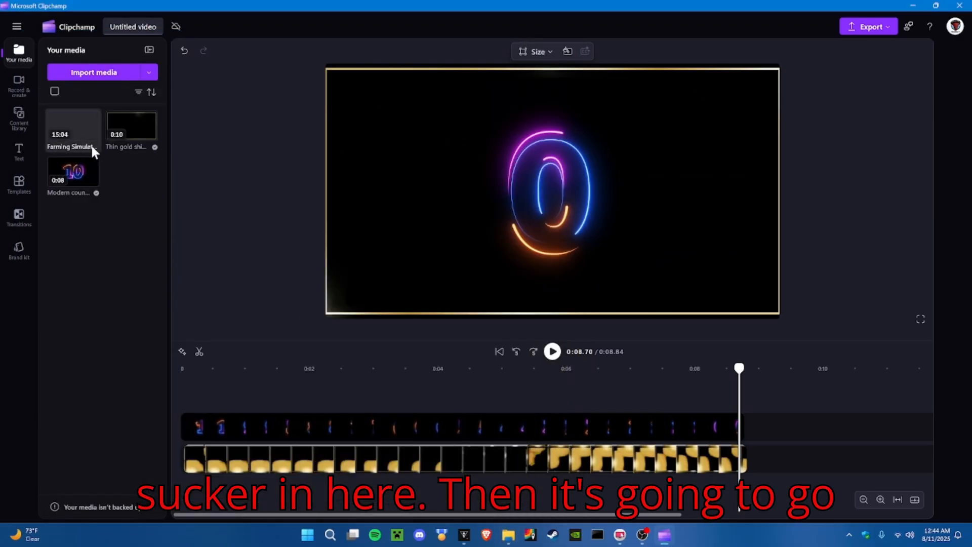
mouse_move(70, 131)
drag(73, 127, 760, 425)
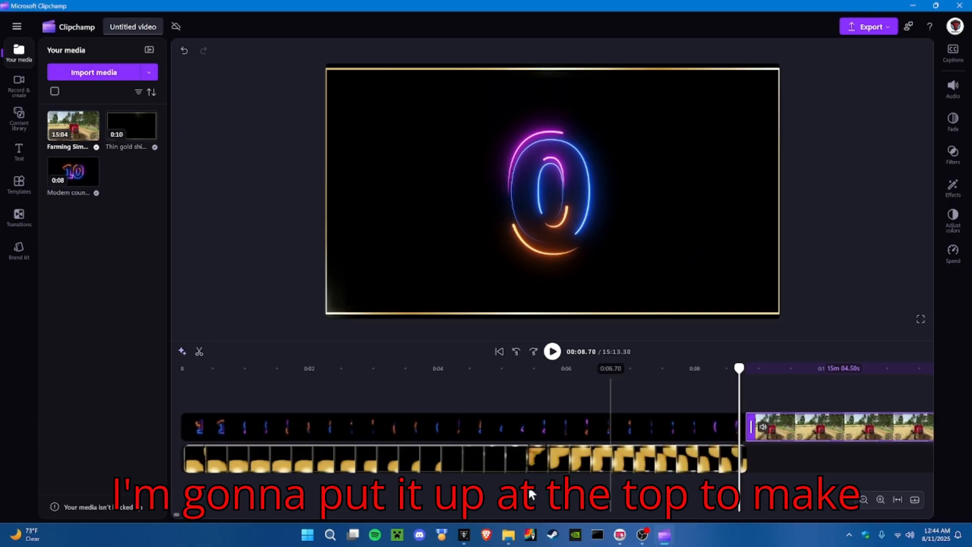
- Extend the gold frame clip beneath the Farming Simulator footage to a length of about 19.29 s
drag(178, 515, 184, 514)
click(226, 469)
drag(233, 459, 906, 460)
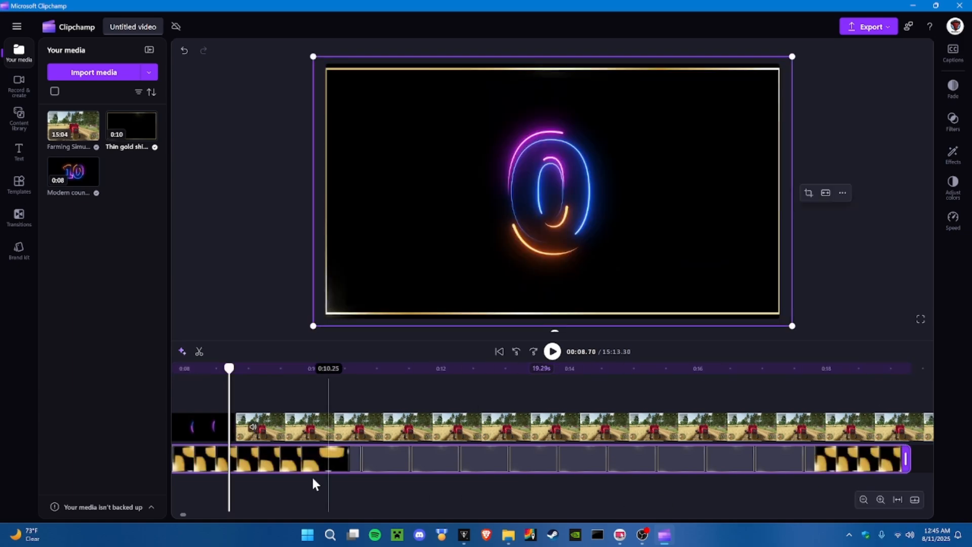
- Scale down the Farming Simulator clip in the preview and move it to the middle of the gold border
click(294, 396)
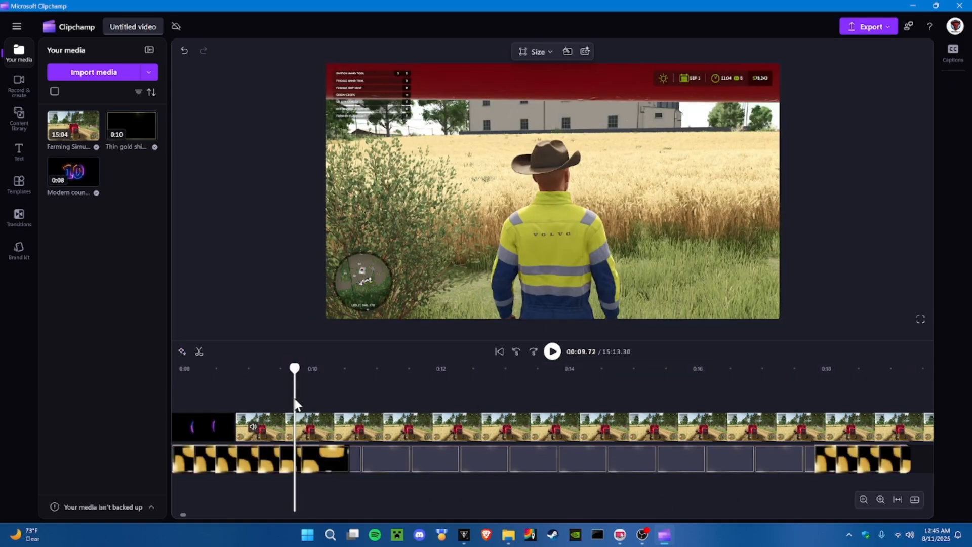
click(442, 251)
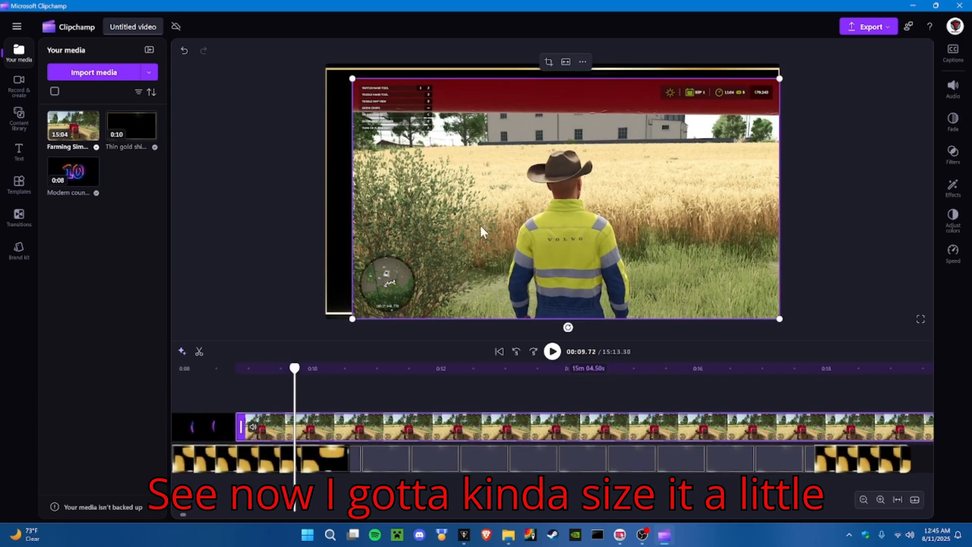
drag(479, 223, 462, 216)
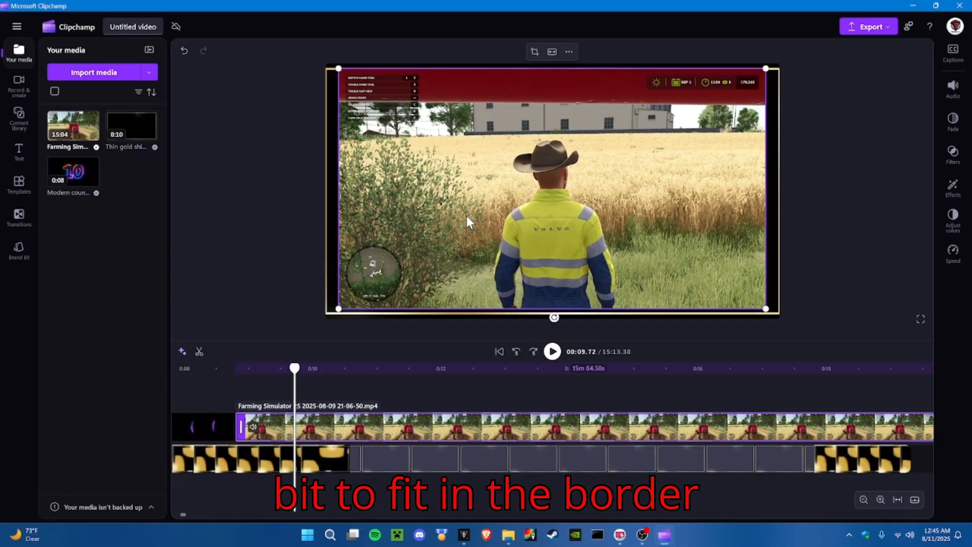
click(915, 215)
click(606, 160)
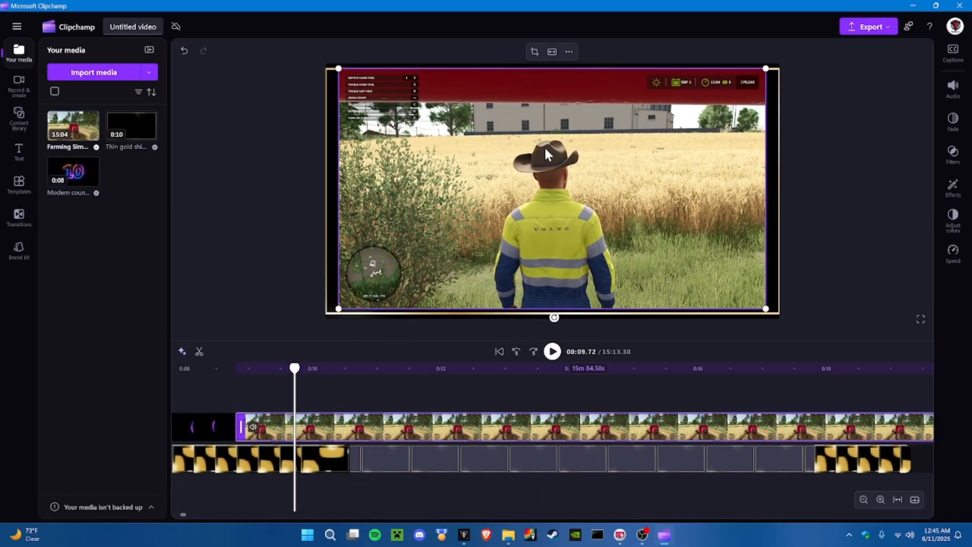
- Shrink the Farming Simulator clip a little more, reposition it clear of the gold border, and deselect it
drag(340, 70, 344, 72)
drag(482, 168, 526, 176)
drag(339, 72, 345, 77)
drag(470, 169, 464, 165)
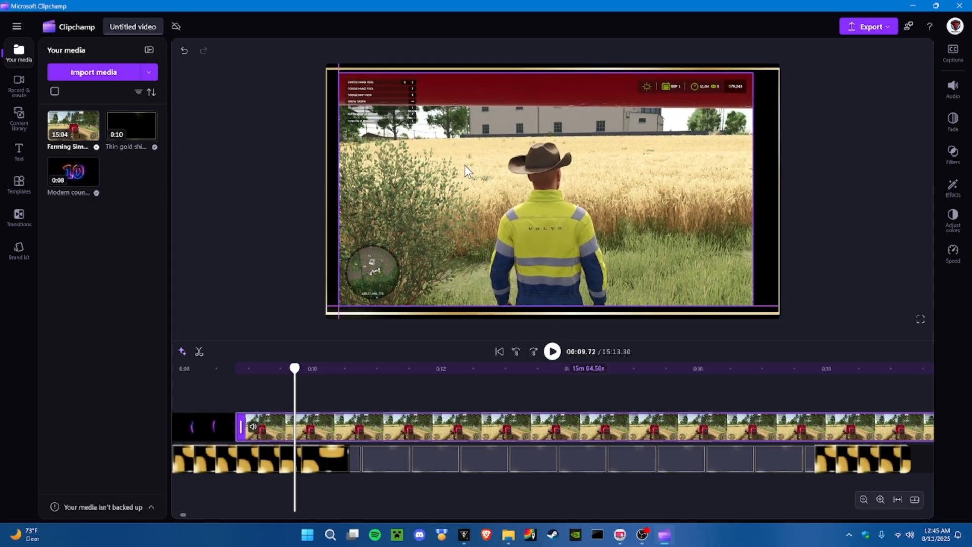
click(263, 193)
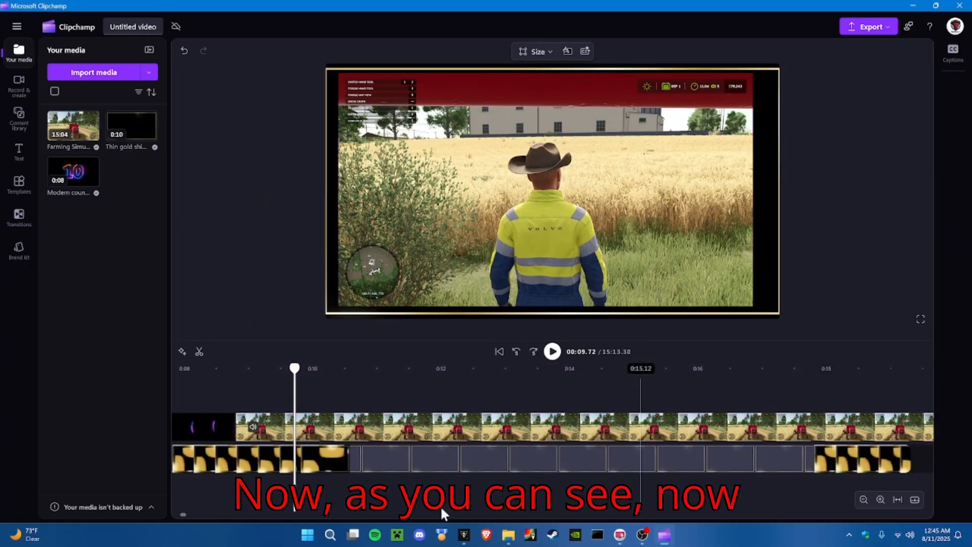
- Play the video from the start through the countdown into the Farming Simulator clip, and pause at about 13.49 s
drag(186, 513, 152, 512)
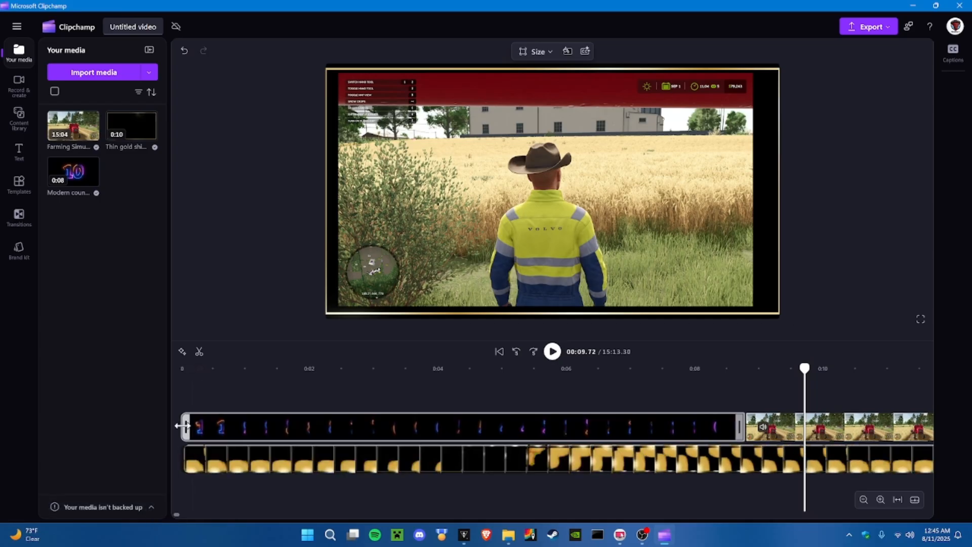
click(179, 393)
click(553, 351)
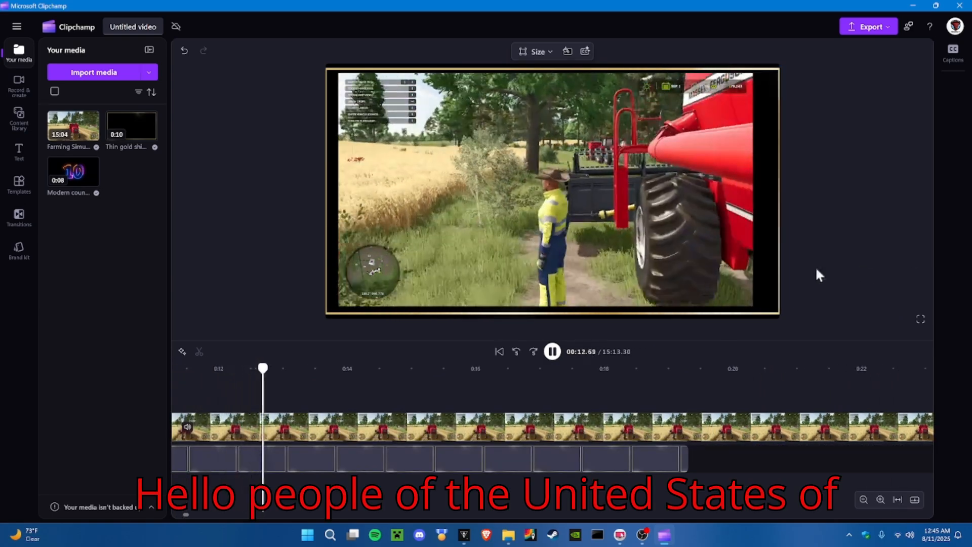
click(552, 352)
drag(187, 515, 187, 514)
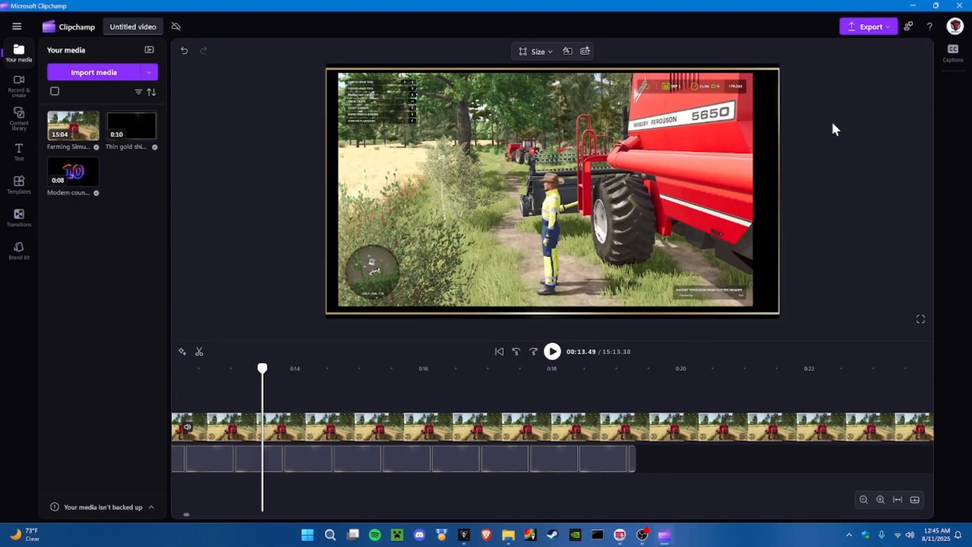
- Generate AI autocaptions for the project in English (United States) with profanity and offensive language filtered
click(954, 65)
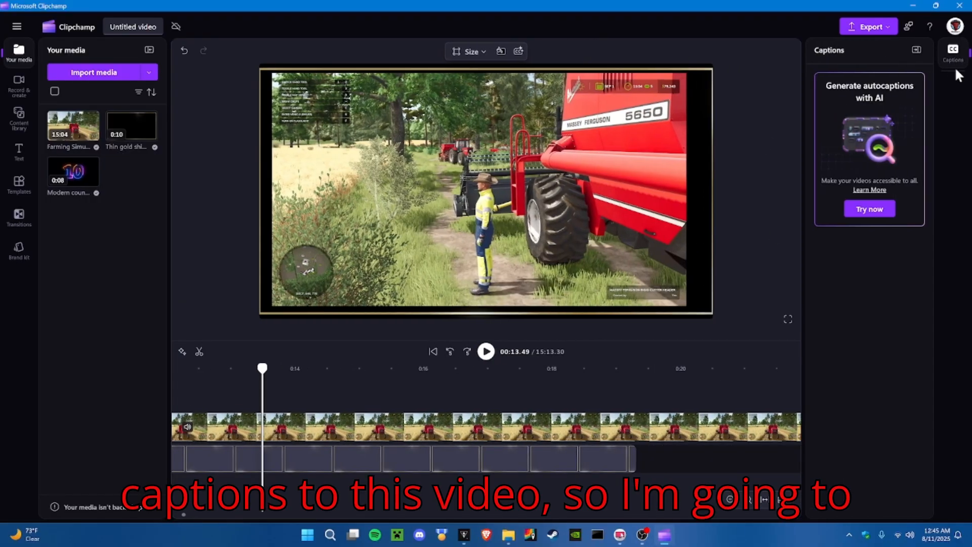
click(857, 210)
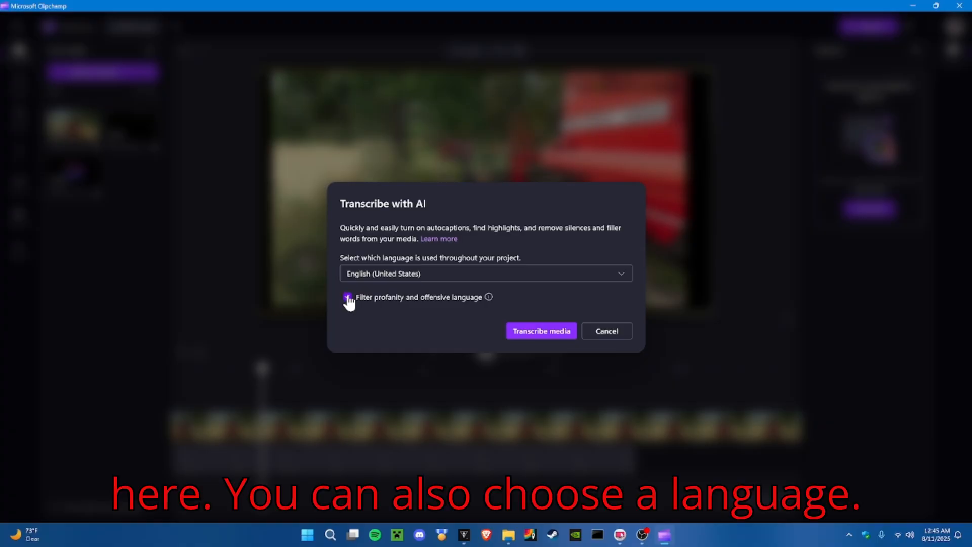
click(542, 334)
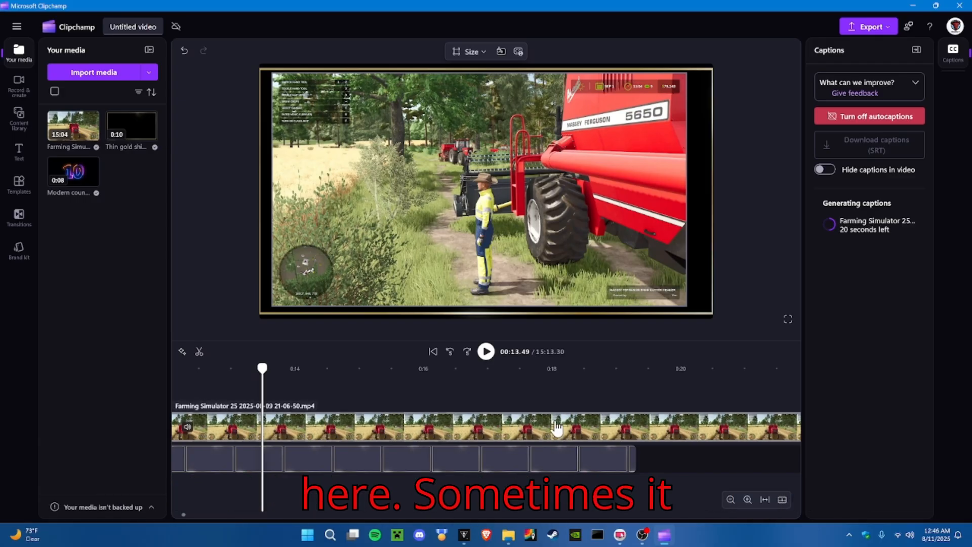
click(560, 456)
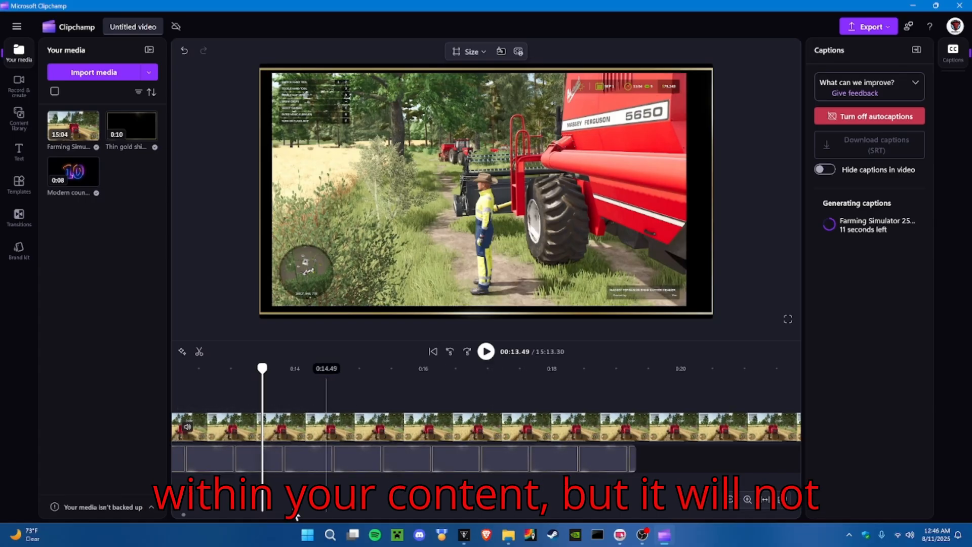
- Return to the timeline's beginning and open the Clipchamp selects music collection in the content library
drag(186, 513, 175, 514)
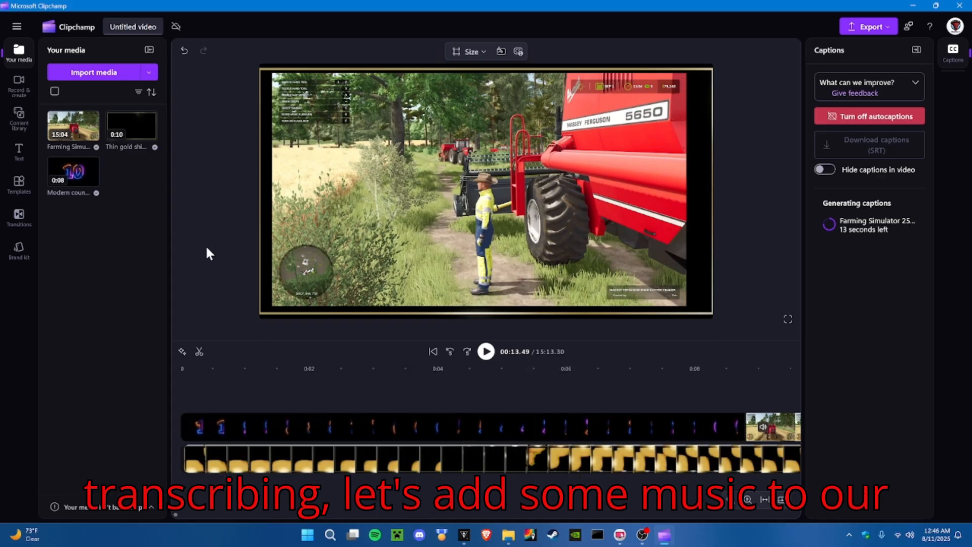
click(20, 122)
click(19, 120)
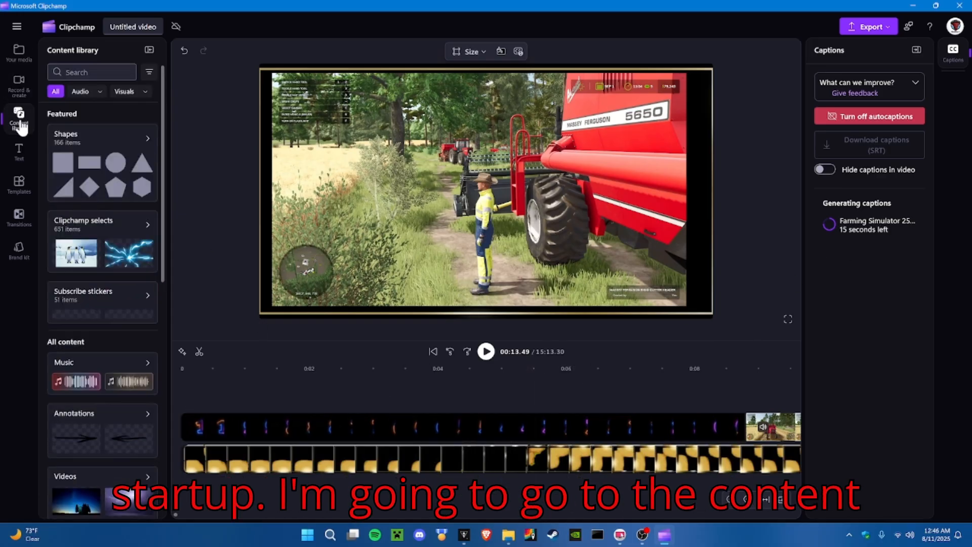
click(83, 384)
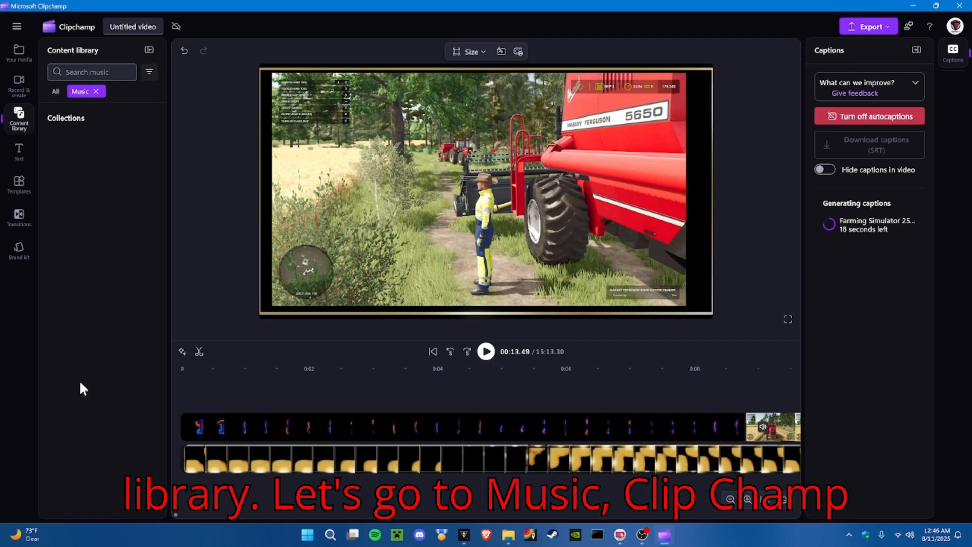
click(130, 149)
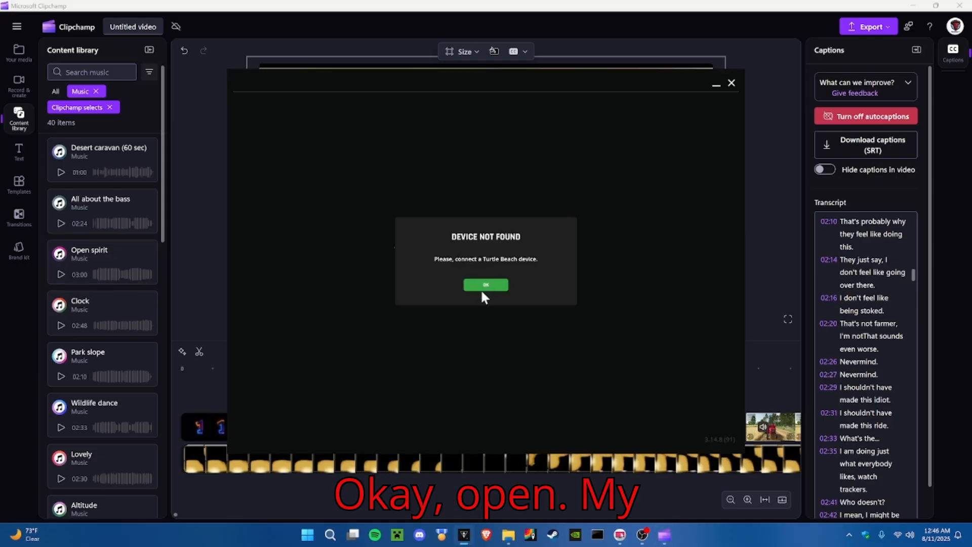
- Dismiss the device-not-found message, close its window, and browse the tracks in the Clipchamp selects music collection
click(482, 289)
click(728, 85)
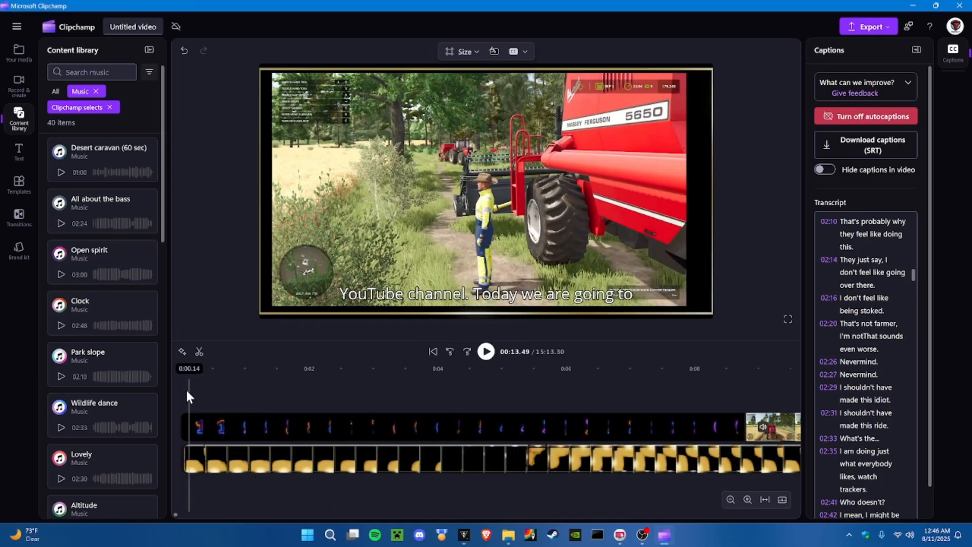
scroll(94, 412, down, 1)
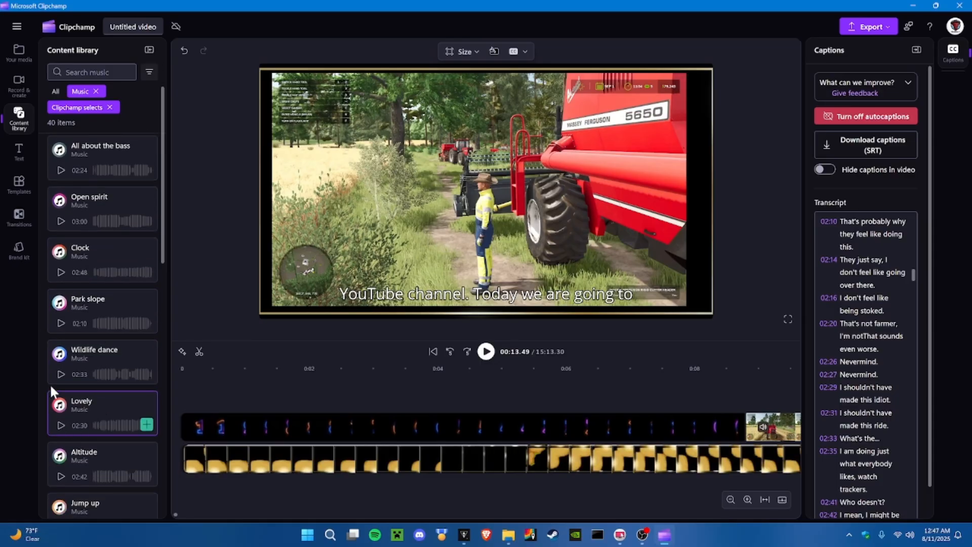
scroll(50, 384, down, 6)
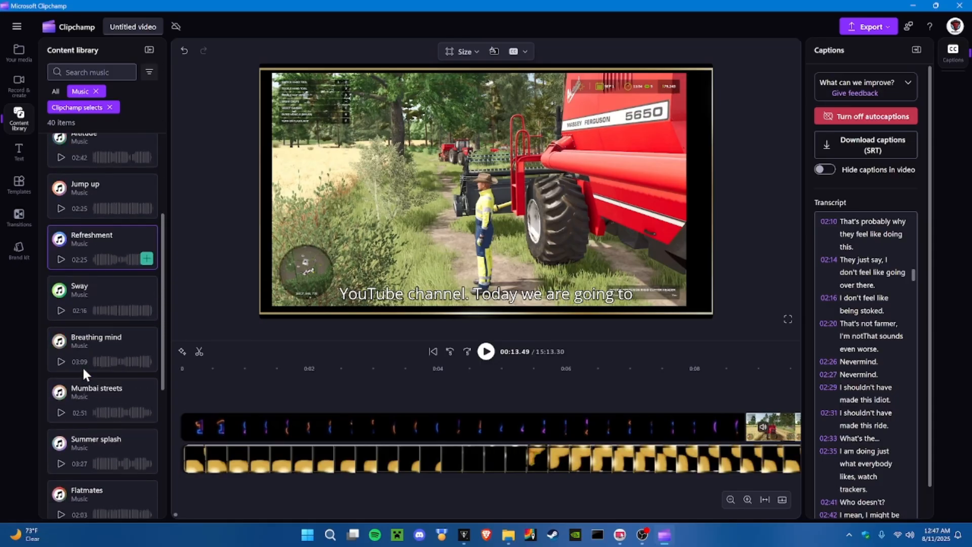
scroll(72, 345, down, 2)
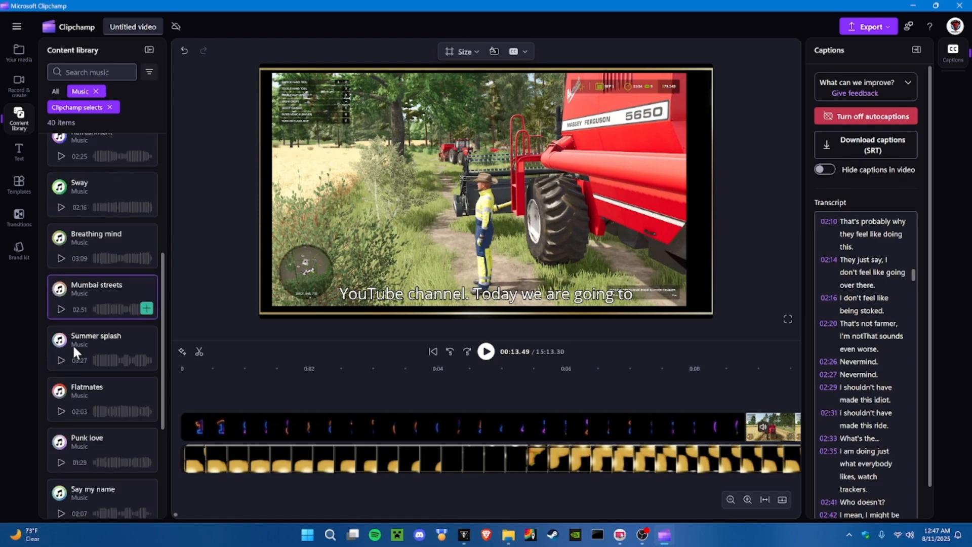
scroll(72, 345, down, 5)
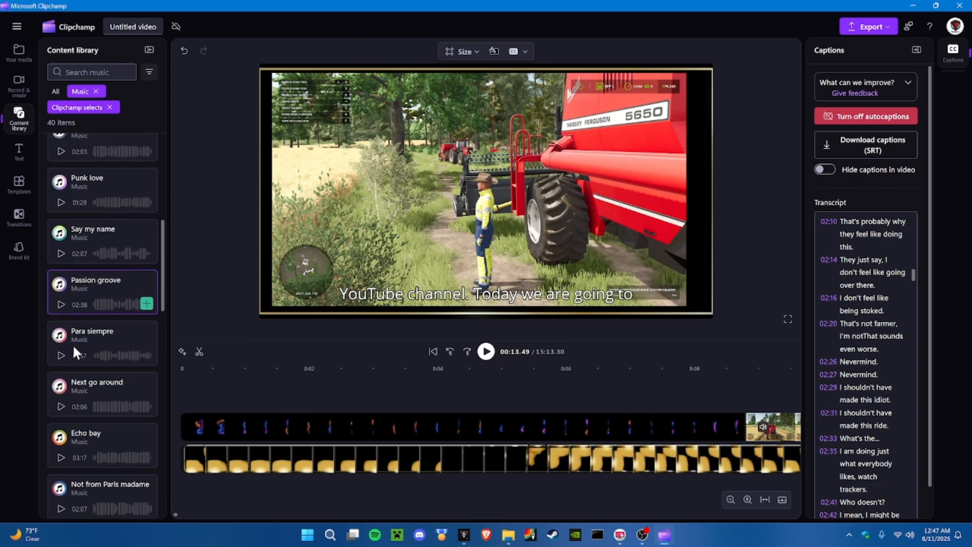
scroll(76, 354, up, 15)
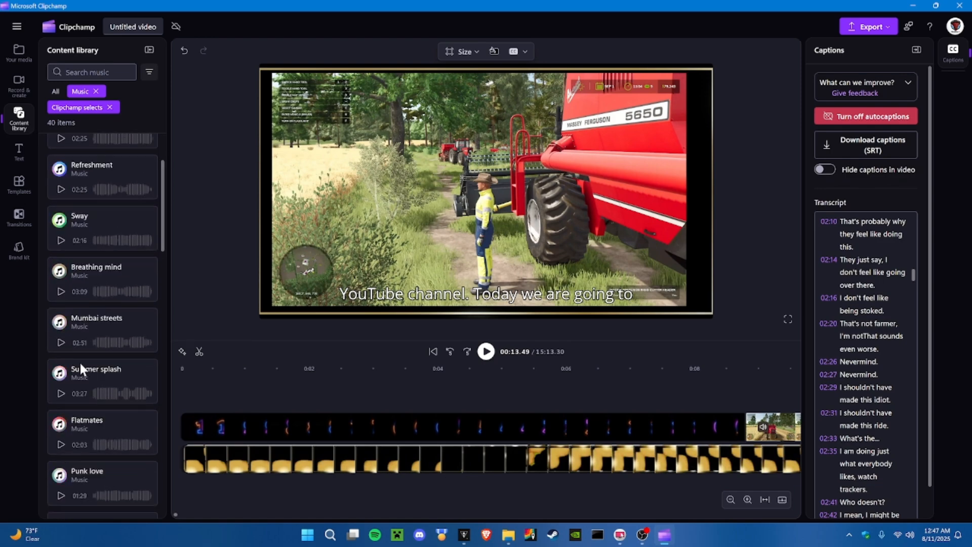
- Leave Clipchamp selects and open the Hip-hop collection within the content library's music
click(24, 130)
click(25, 130)
click(18, 128)
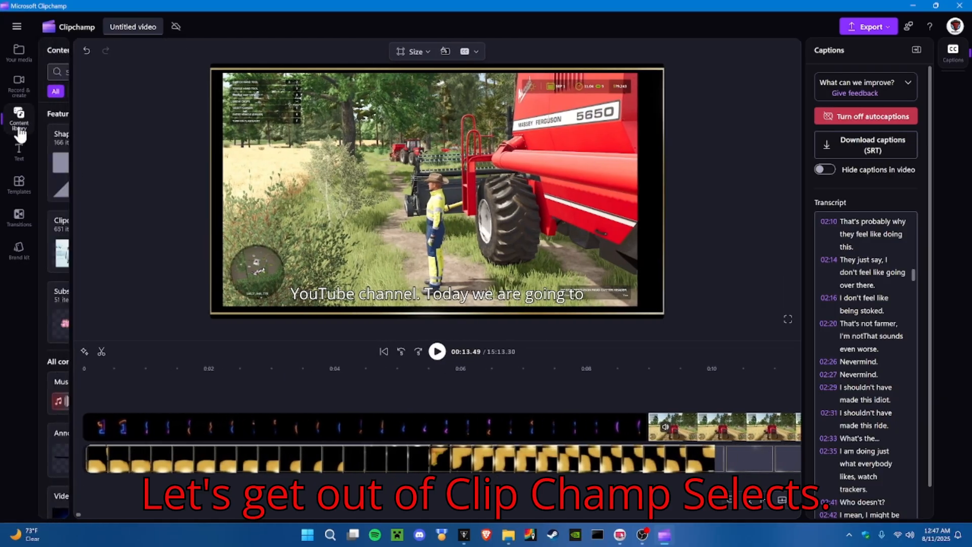
scroll(92, 202, down, 2)
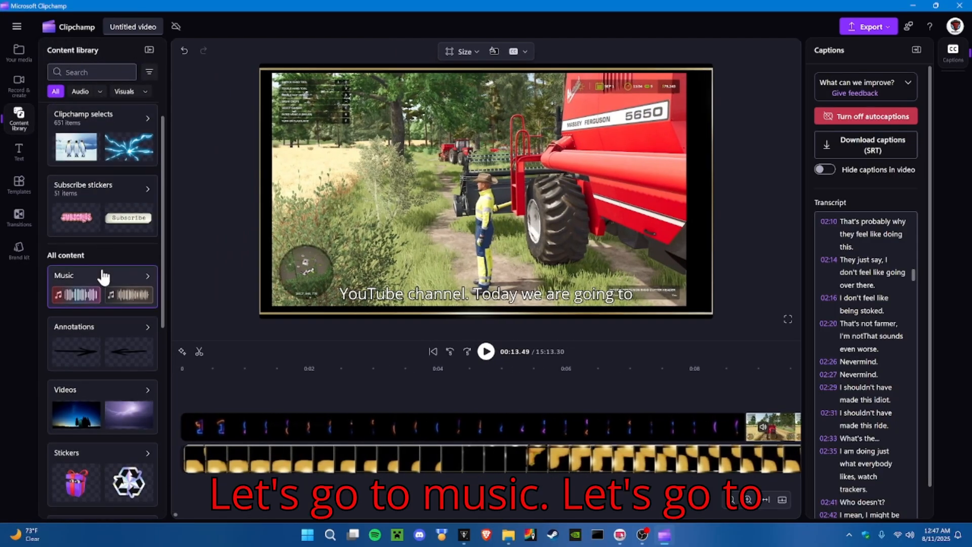
click(103, 277)
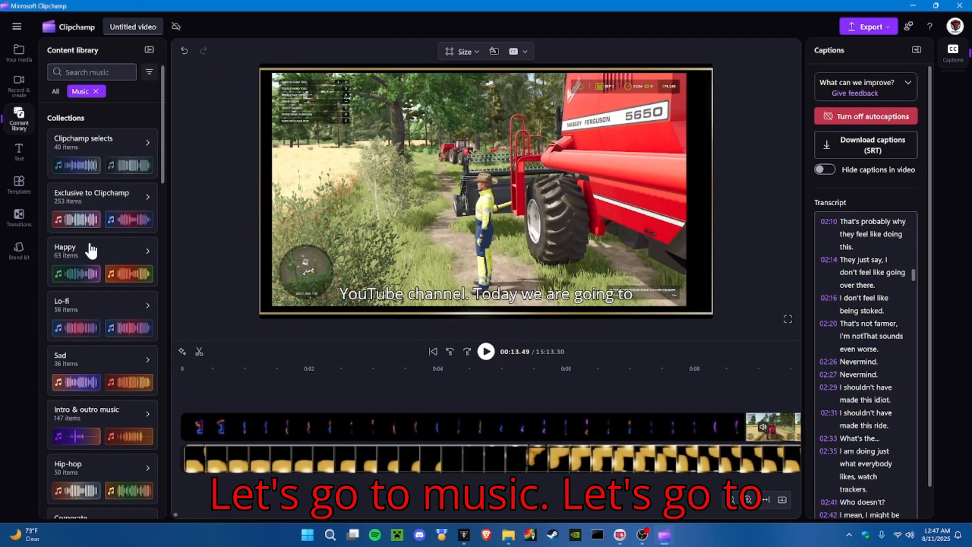
scroll(98, 420, down, 1)
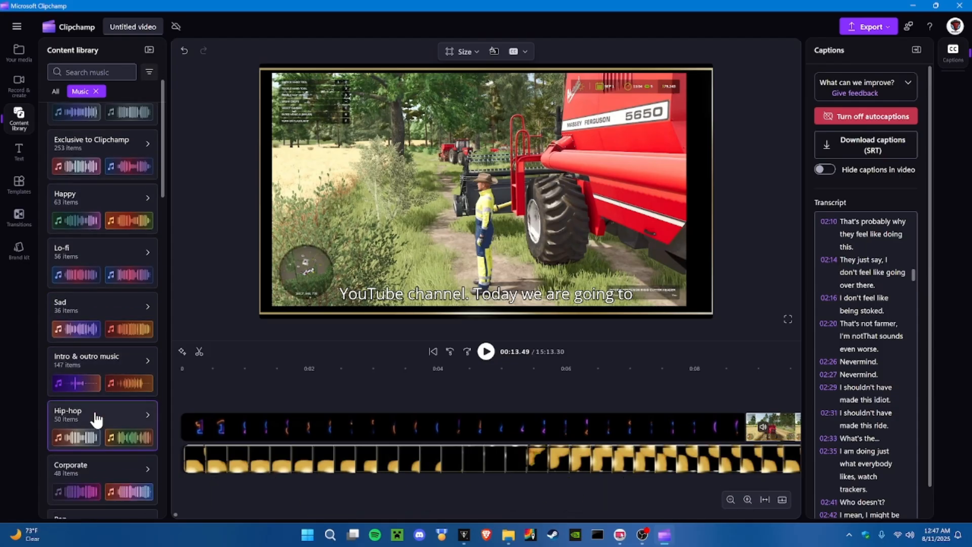
click(94, 409)
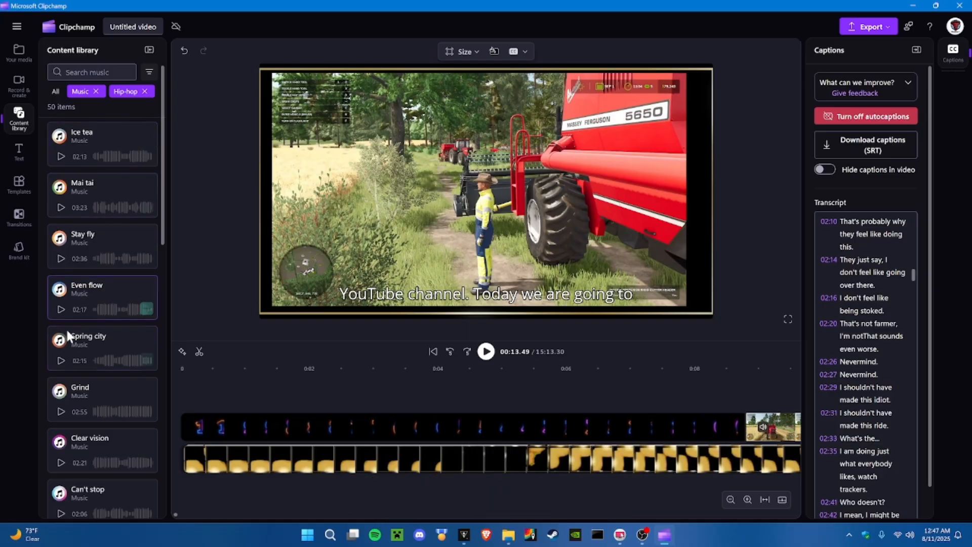
- Browse the Hip-hop collection and preview the tracks Thinking the same, Bicycle and Stay fly
scroll(64, 344, down, 3)
scroll(62, 338, down, 4)
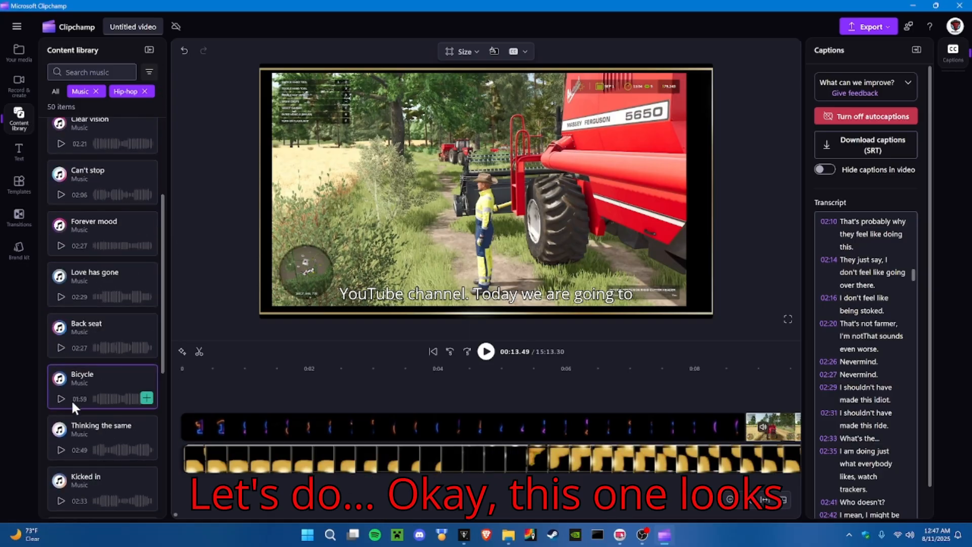
click(61, 450)
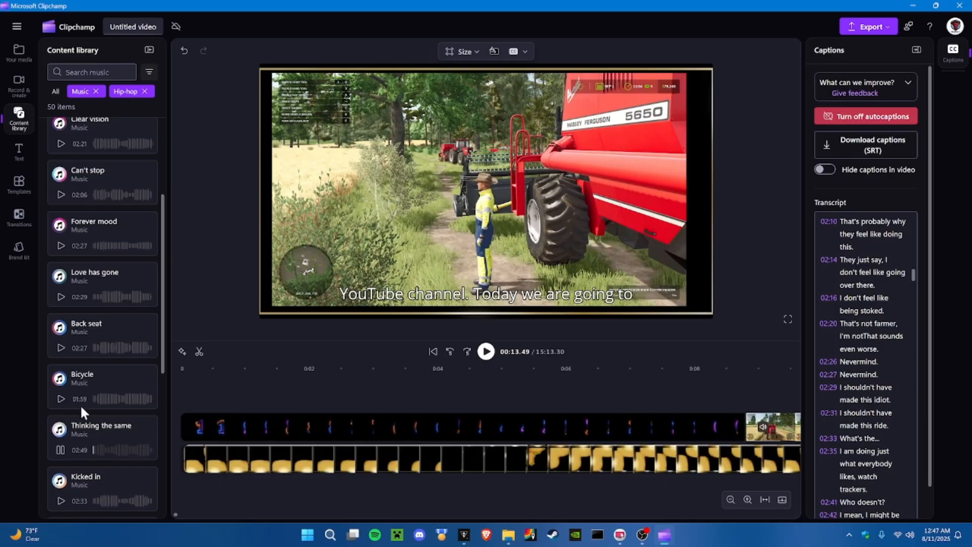
click(61, 399)
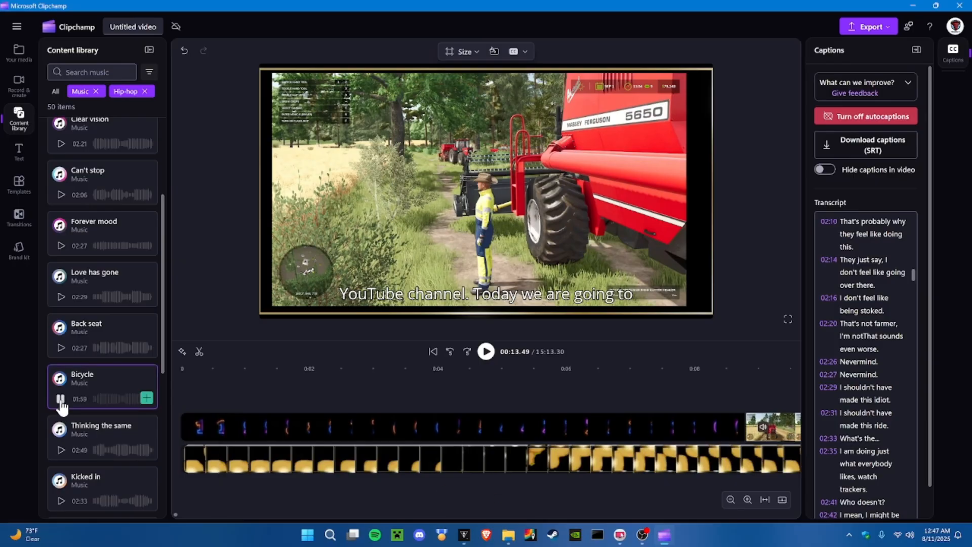
scroll(81, 308, up, 5)
click(61, 259)
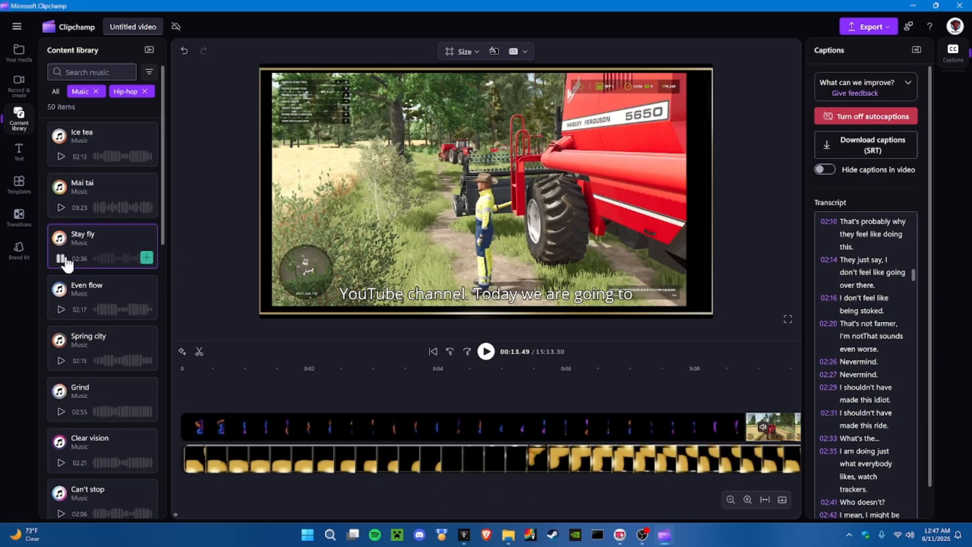
- Add Stay fly beneath the gold border clip at the timeline's start and trim its end to 8.80 s, where the countdown ends
drag(79, 251, 225, 487)
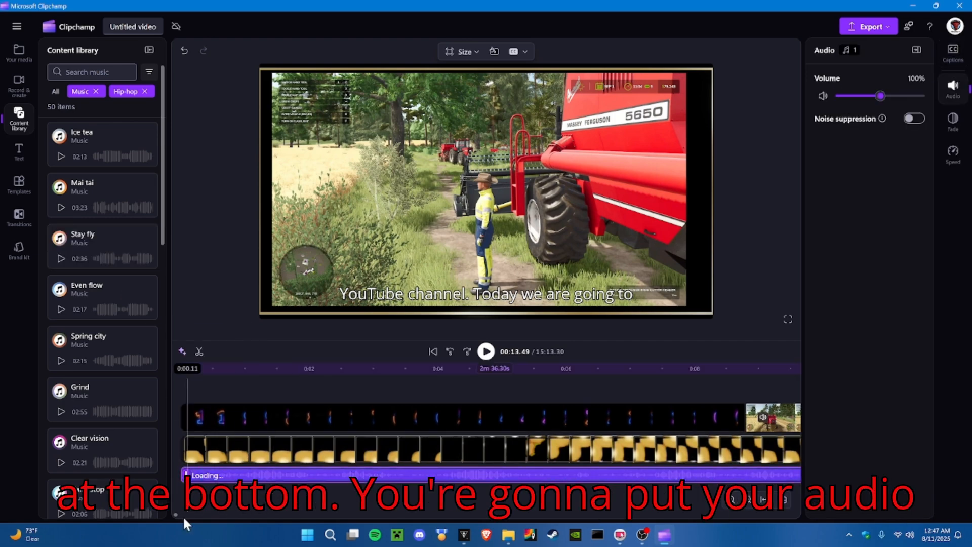
drag(169, 516, 281, 505)
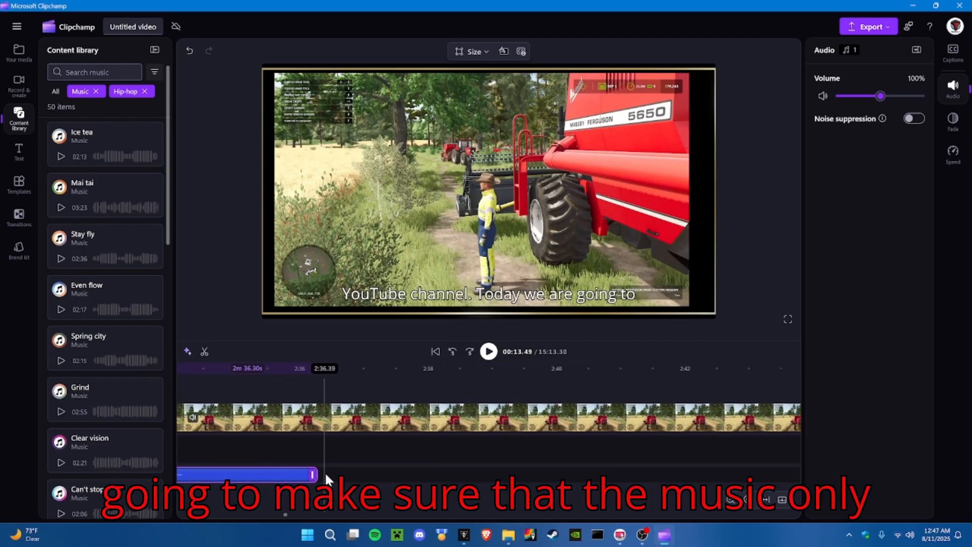
drag(324, 472, 174, 475)
drag(279, 516, 275, 516)
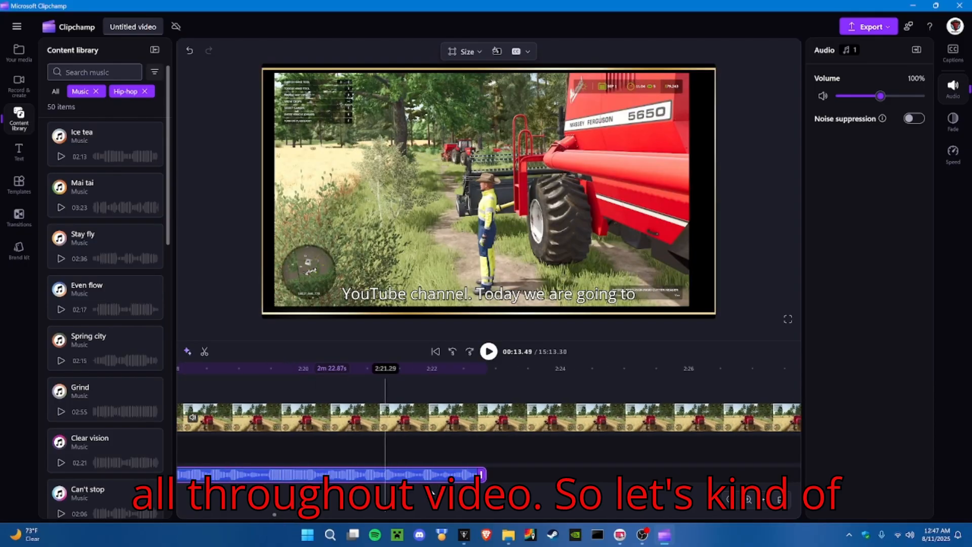
drag(483, 474, 183, 473)
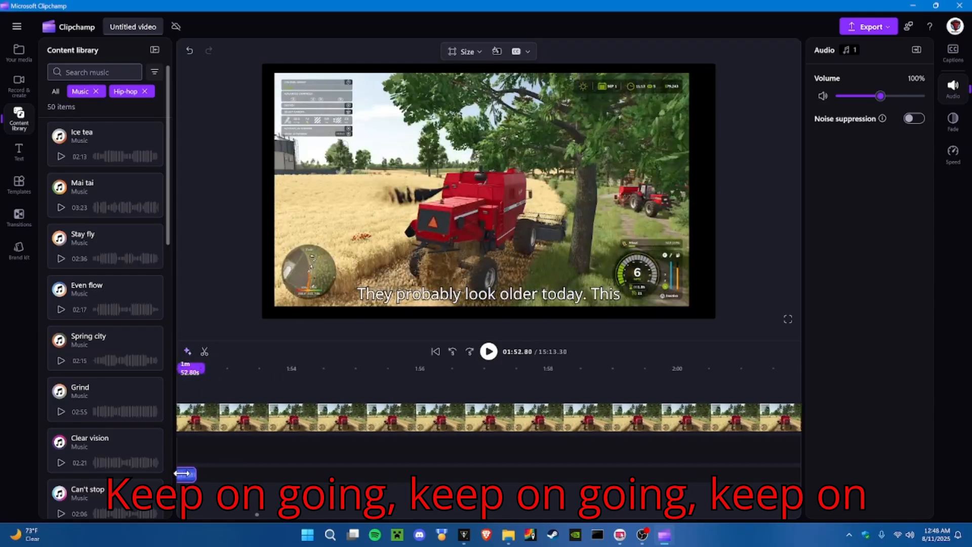
drag(174, 473, 211, 513)
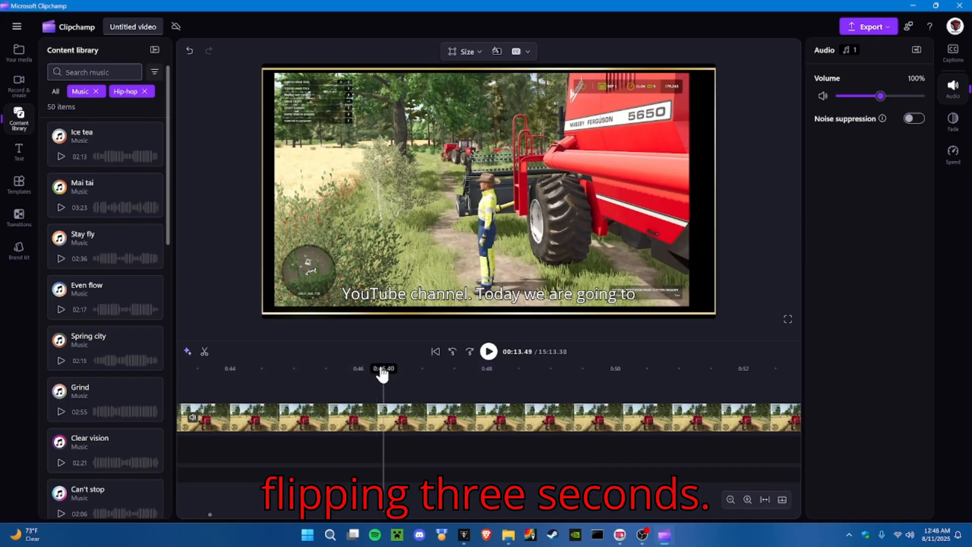
drag(210, 515, 167, 513)
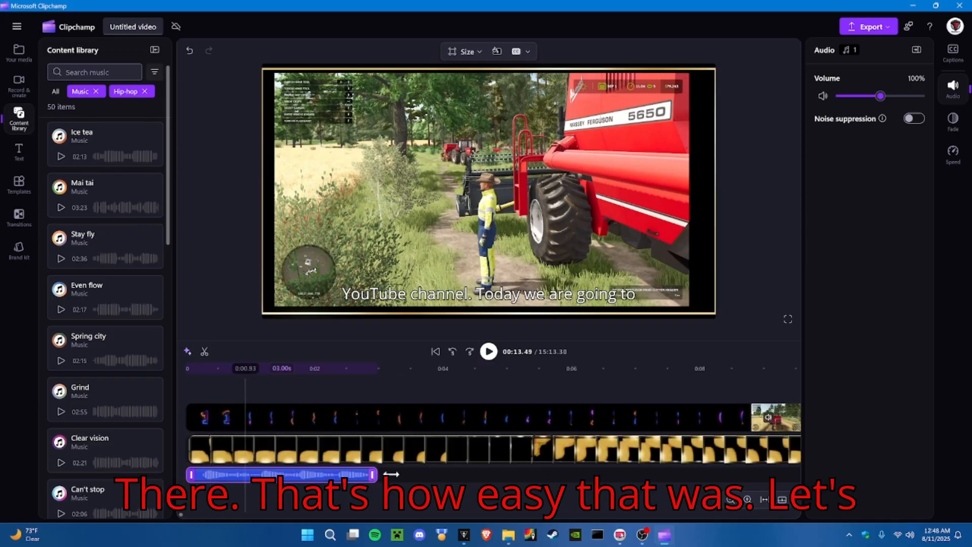
drag(373, 474, 744, 476)
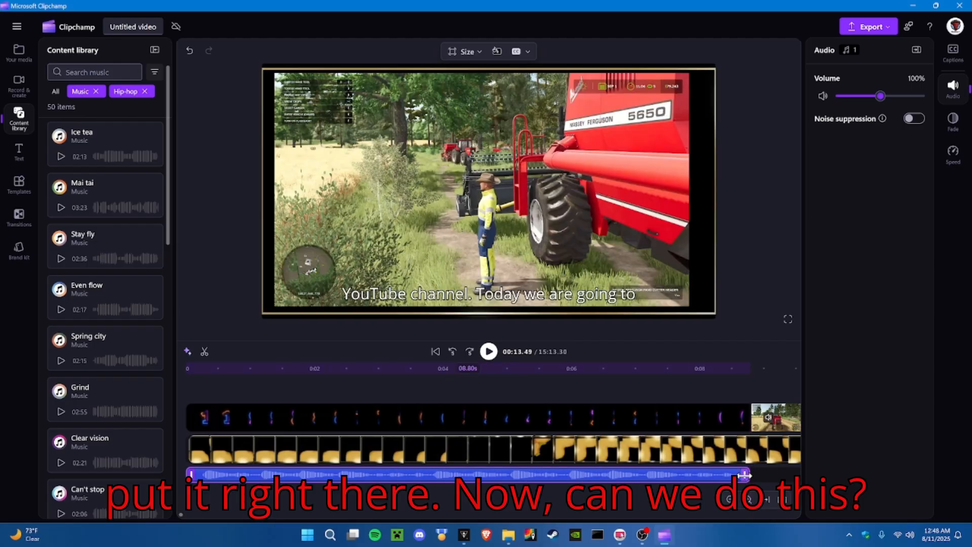
- Play the video, pause at about 19.67 s, and recolor the caption text with the Brand kit red #E50C0C
click(488, 351)
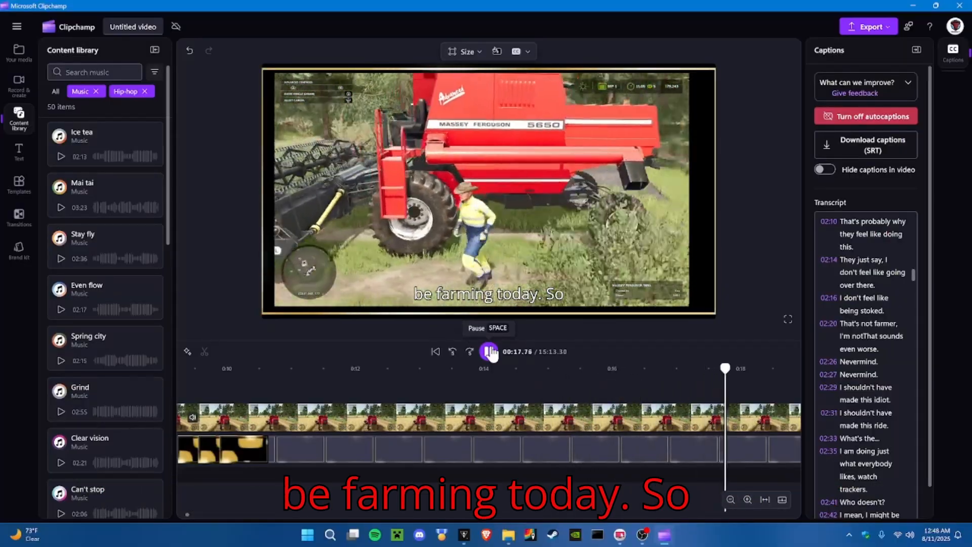
click(489, 353)
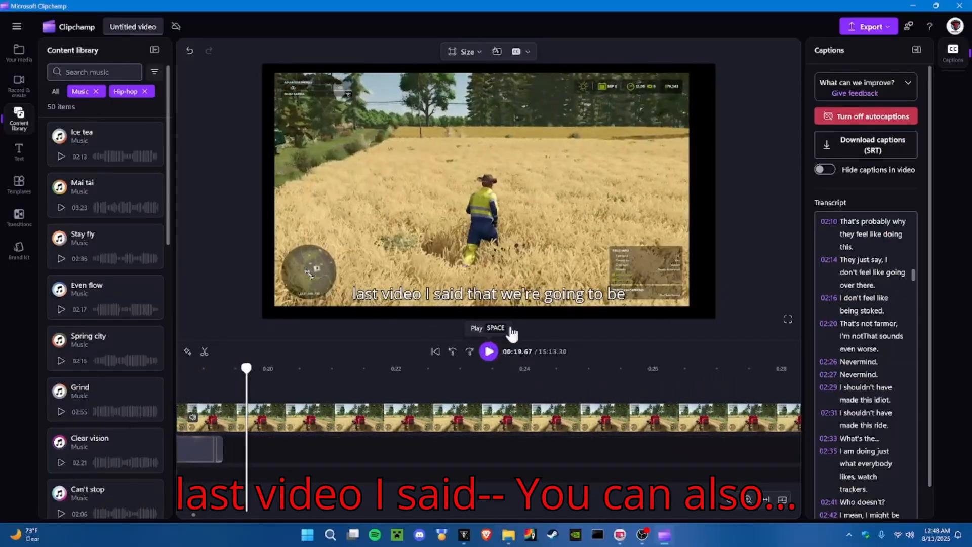
click(502, 286)
click(431, 268)
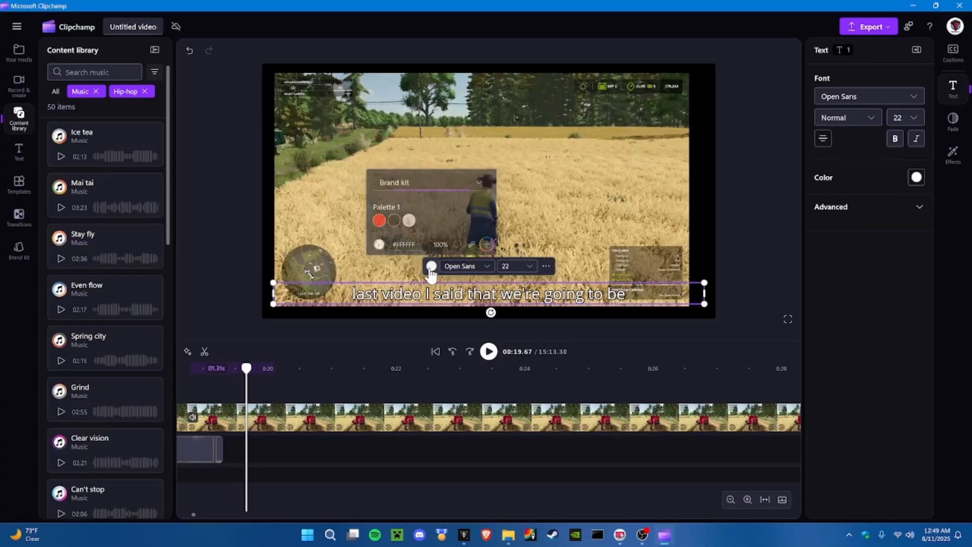
click(379, 219)
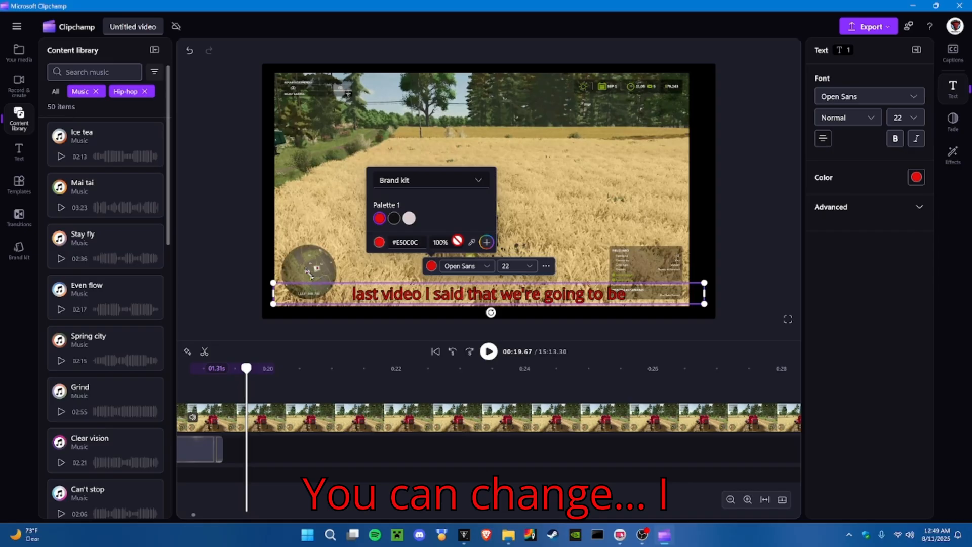
click(456, 240)
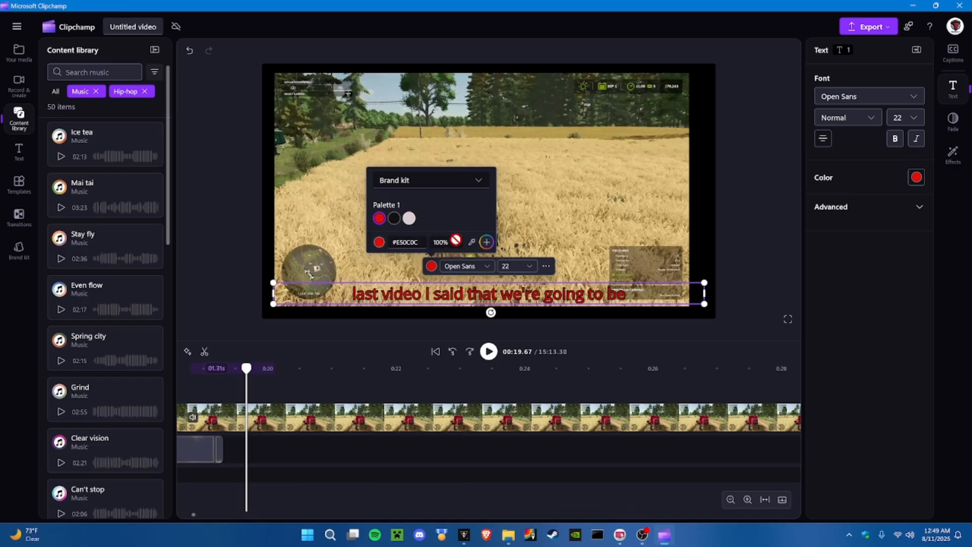
click(423, 181)
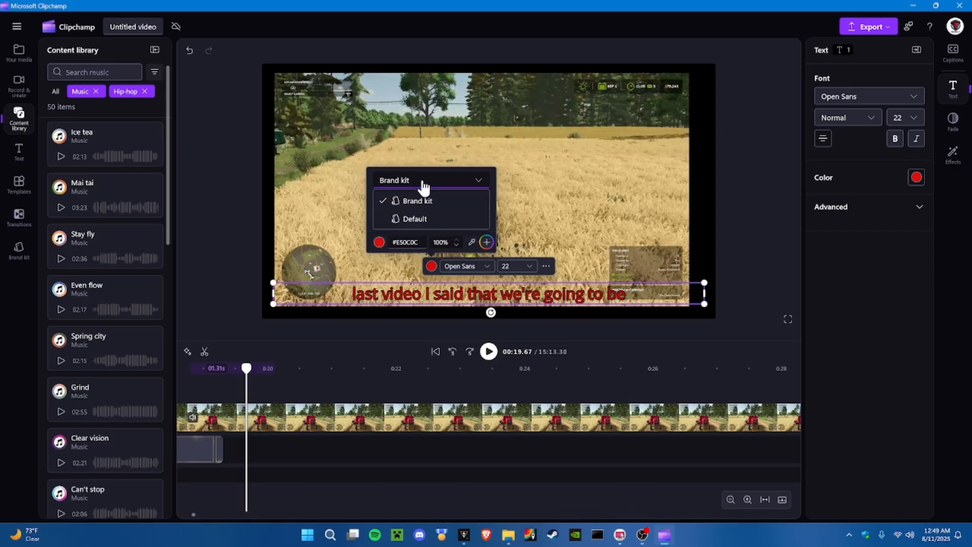
click(338, 336)
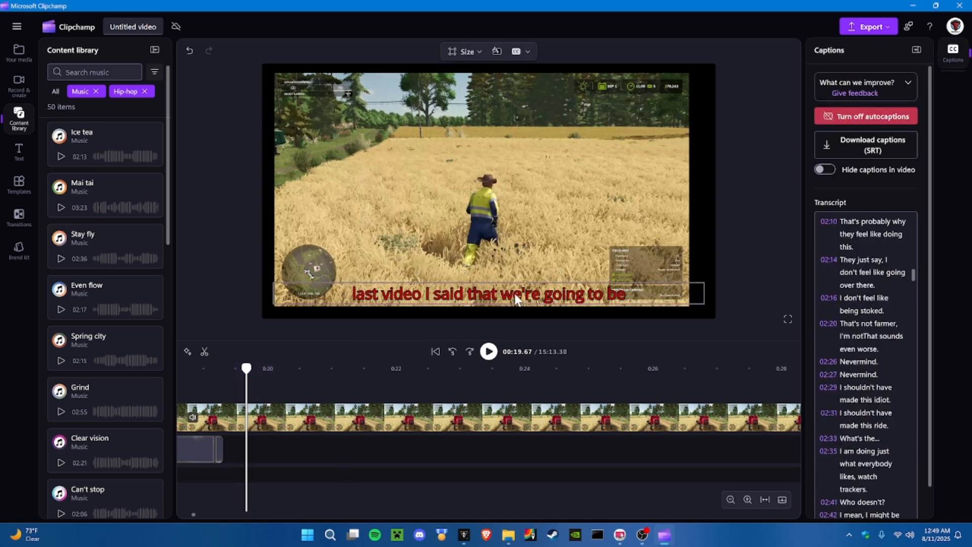
- Set the caption font size to 28, deselect the caption, and play the video to about 28.21 s to check it
click(515, 293)
click(521, 268)
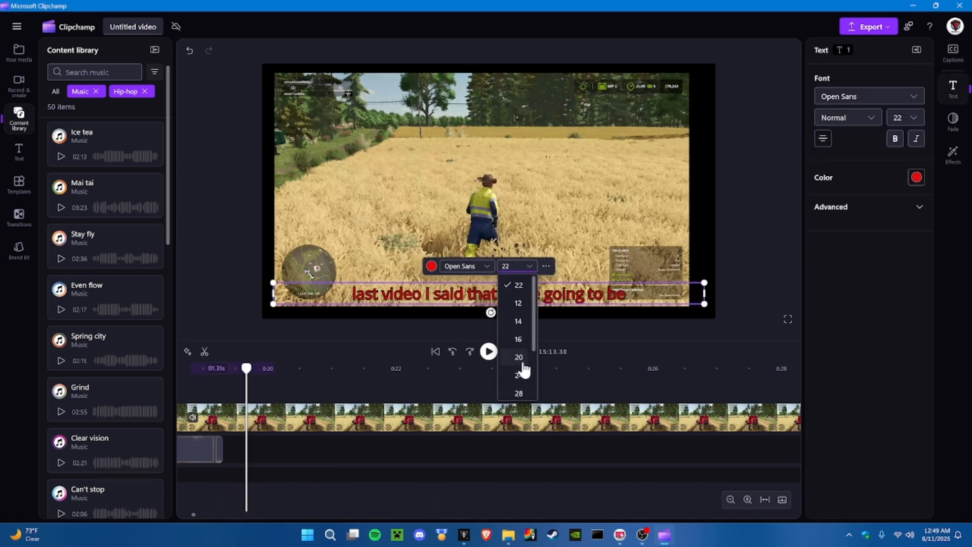
click(522, 393)
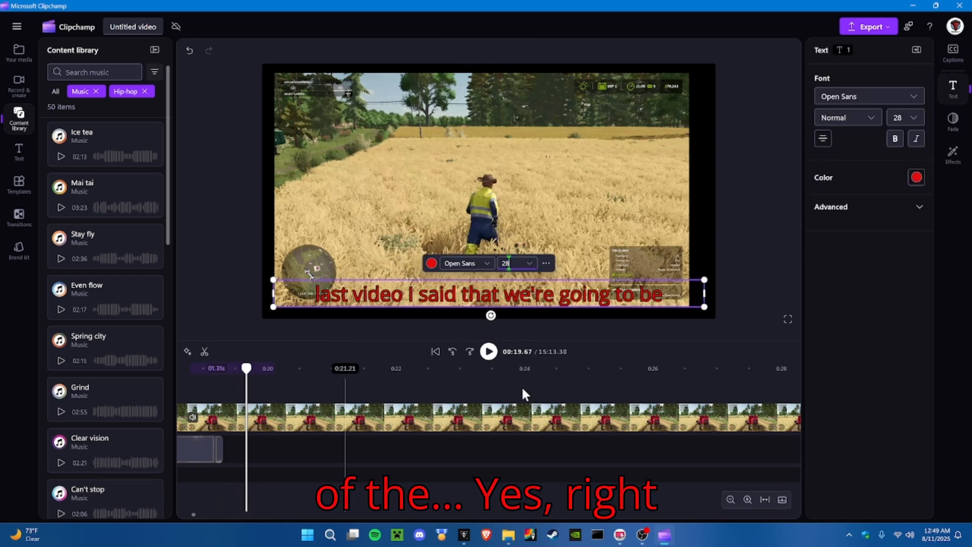
click(725, 317)
click(251, 373)
click(488, 352)
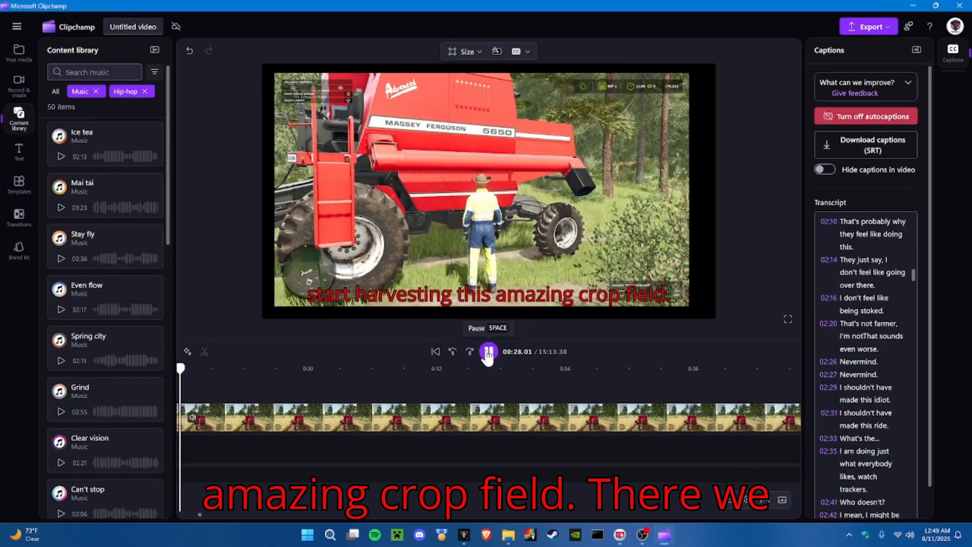
click(488, 351)
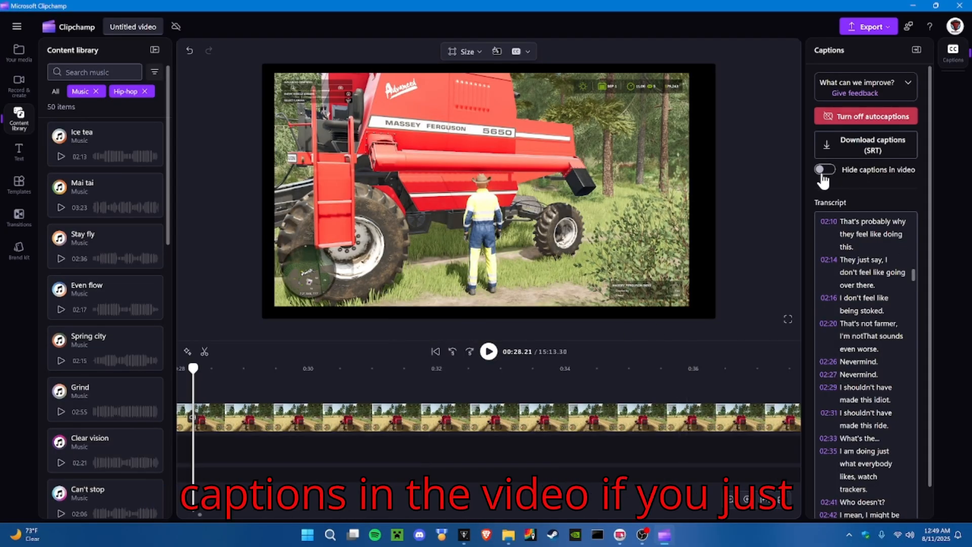
- Select the transcript text from 02:10 to 02:16 and open the AI suggestions to view the Auto cut option
drag(842, 222, 909, 294)
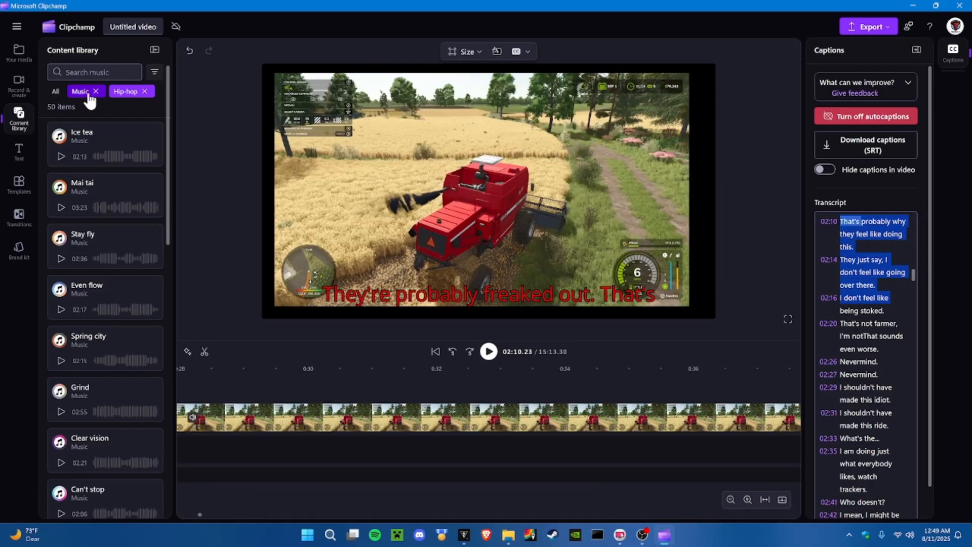
click(187, 354)
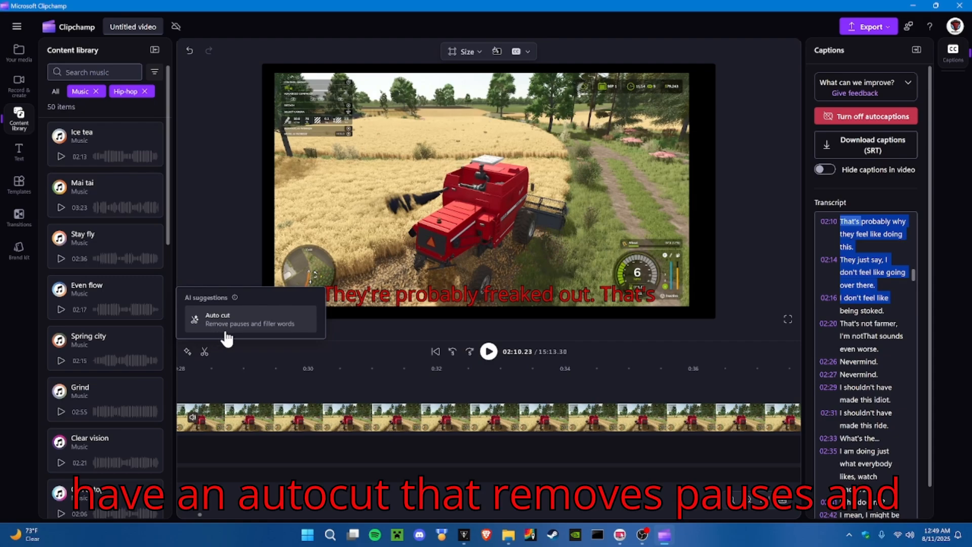
- Run Auto cut on the video and remove all seven detected pauses one after another
click(251, 333)
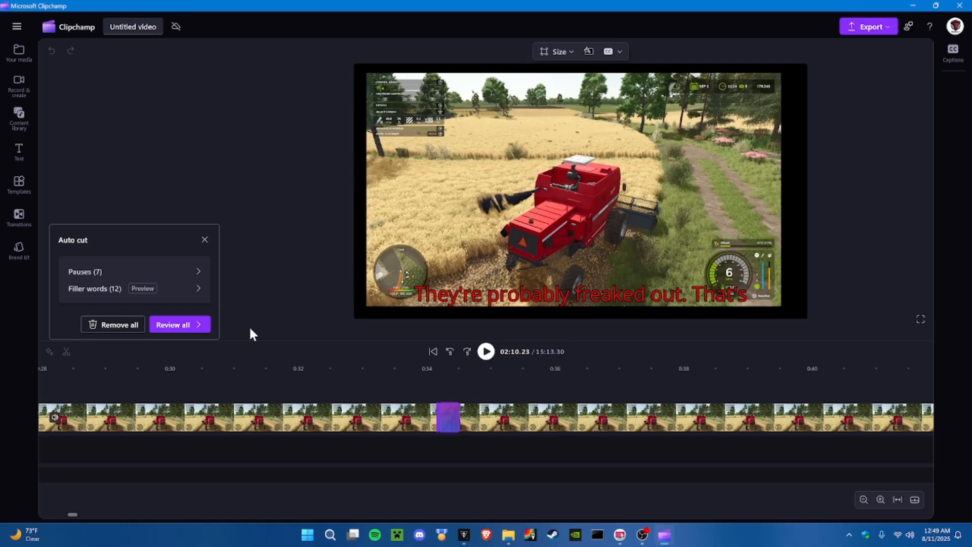
click(117, 273)
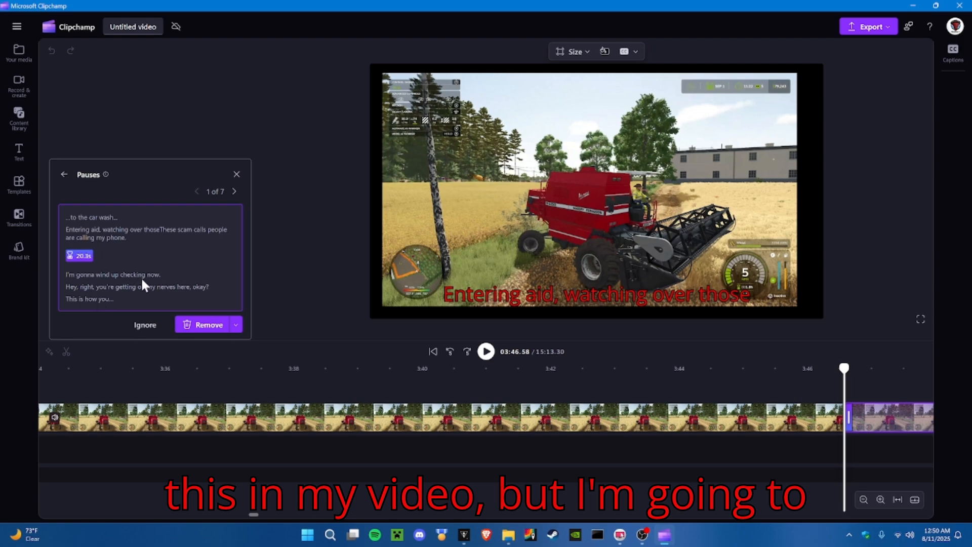
click(198, 328)
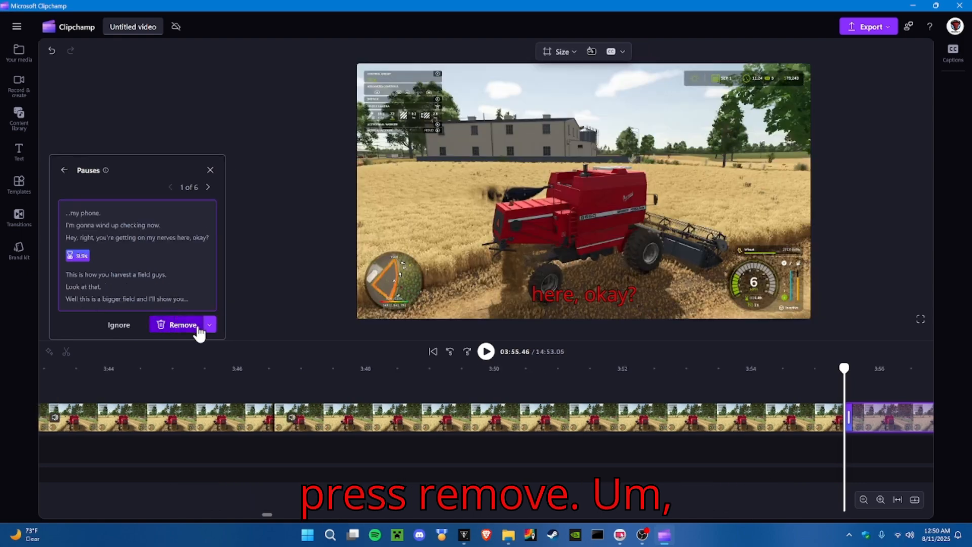
click(187, 329)
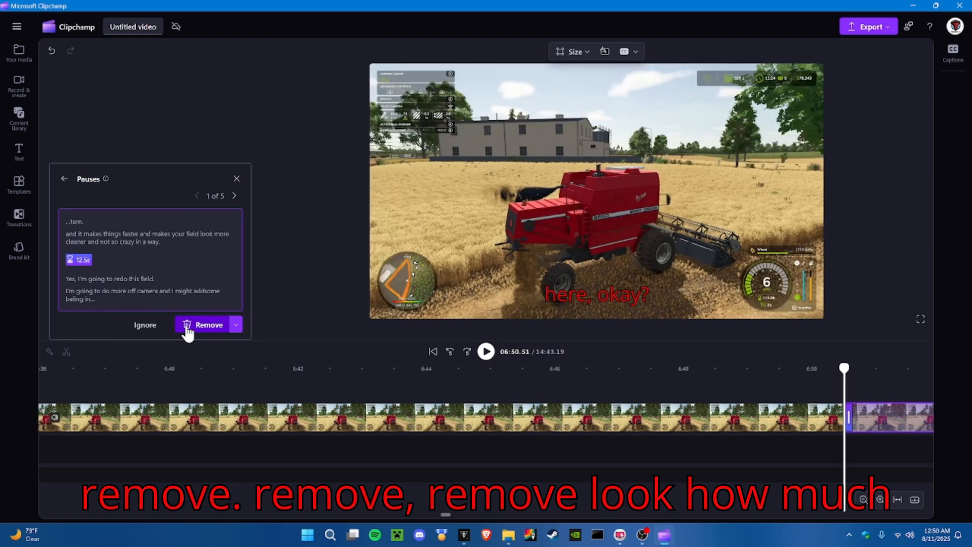
click(187, 328)
click(189, 327)
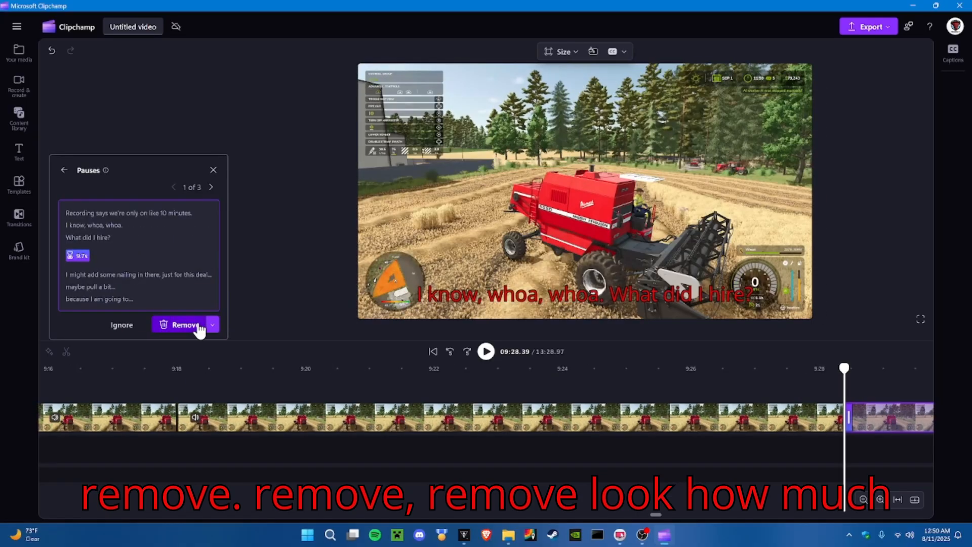
click(187, 327)
click(186, 327)
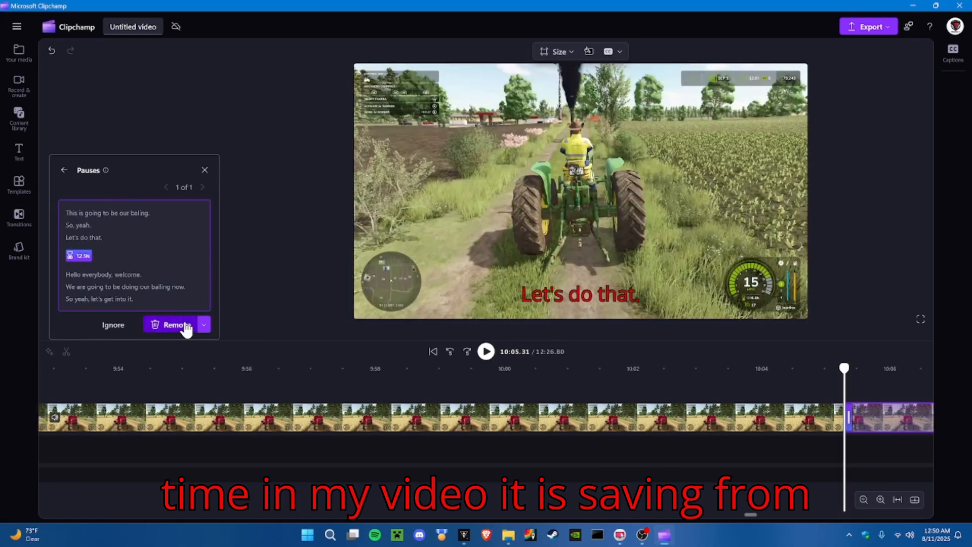
click(179, 326)
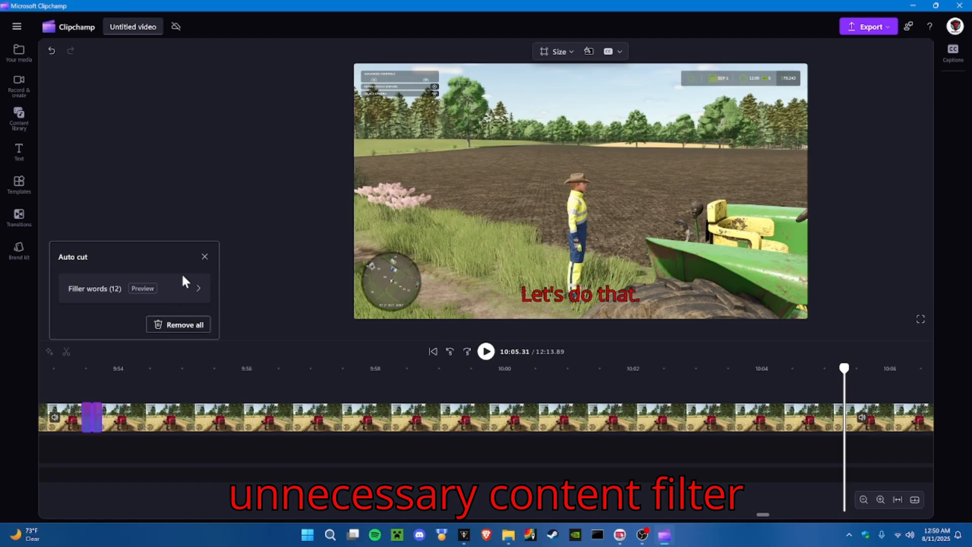
- Review the filler words found by Auto cut and remove them one after another until none are left
click(187, 291)
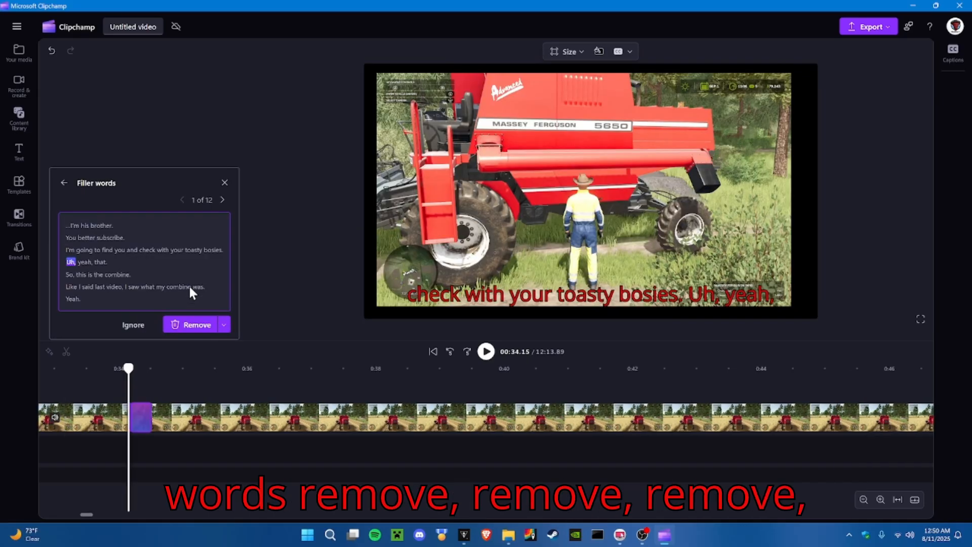
click(193, 329)
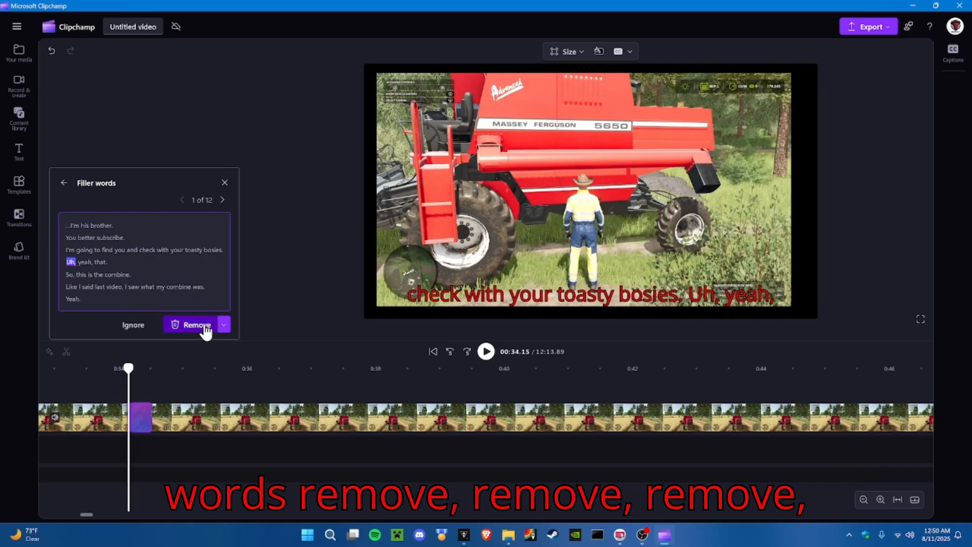
click(195, 330)
click(197, 329)
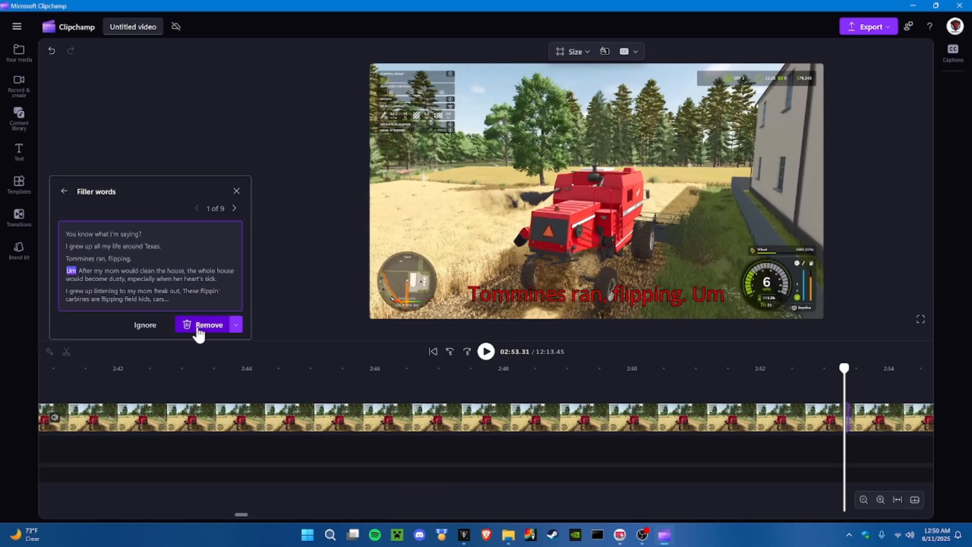
click(197, 330)
click(198, 331)
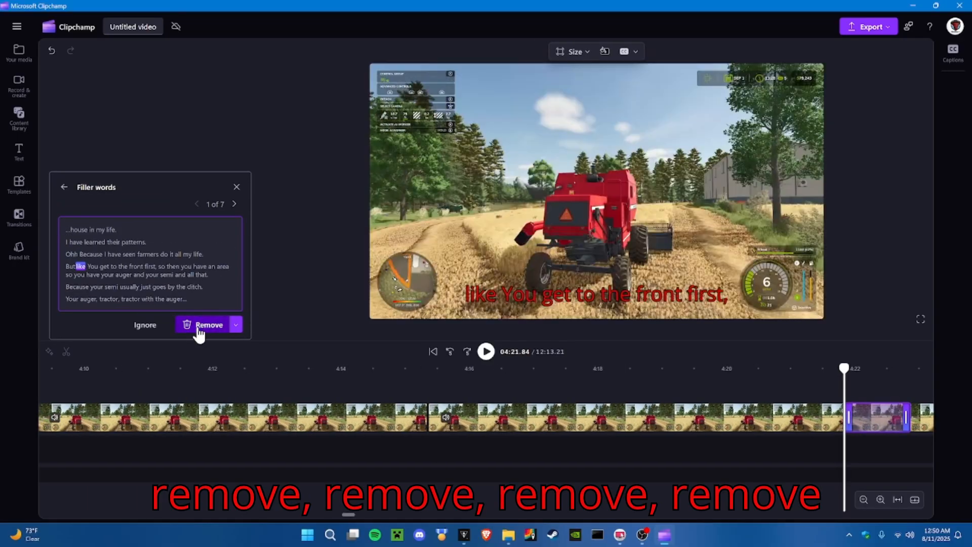
click(199, 331)
click(198, 332)
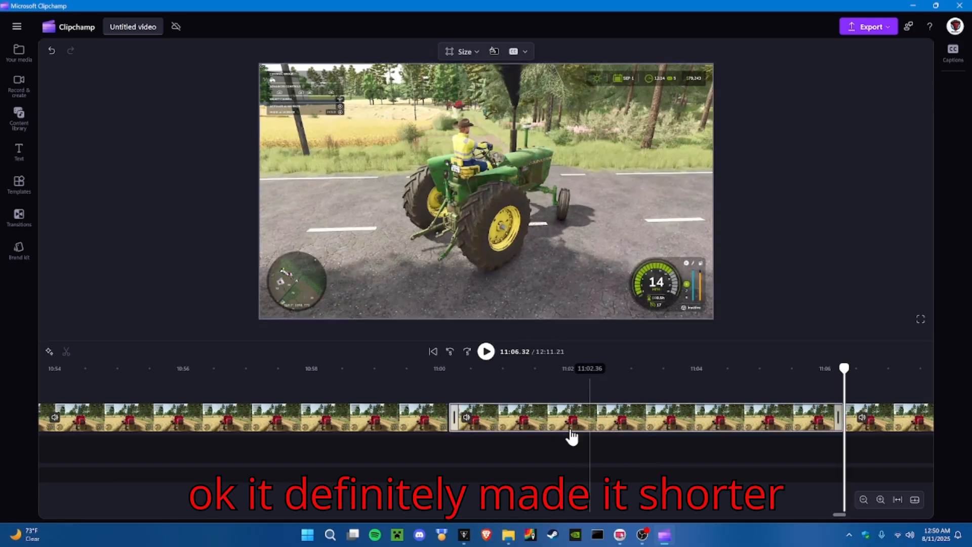
- Play the shortened video from about 0:09, 0:29, 0:34 and 0:37 to check the cuts, pausing at 00:39.64
drag(855, 514, 36, 488)
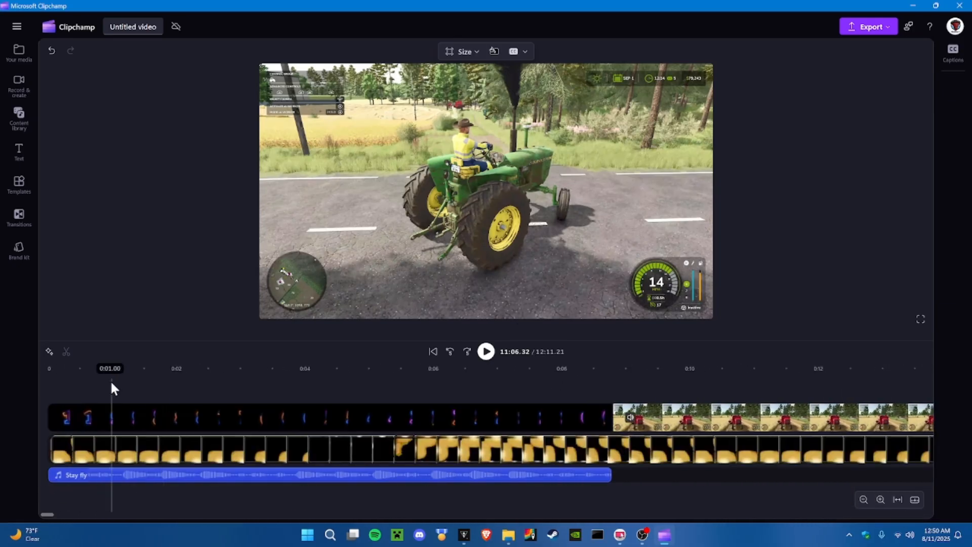
click(50, 369)
click(631, 385)
click(487, 351)
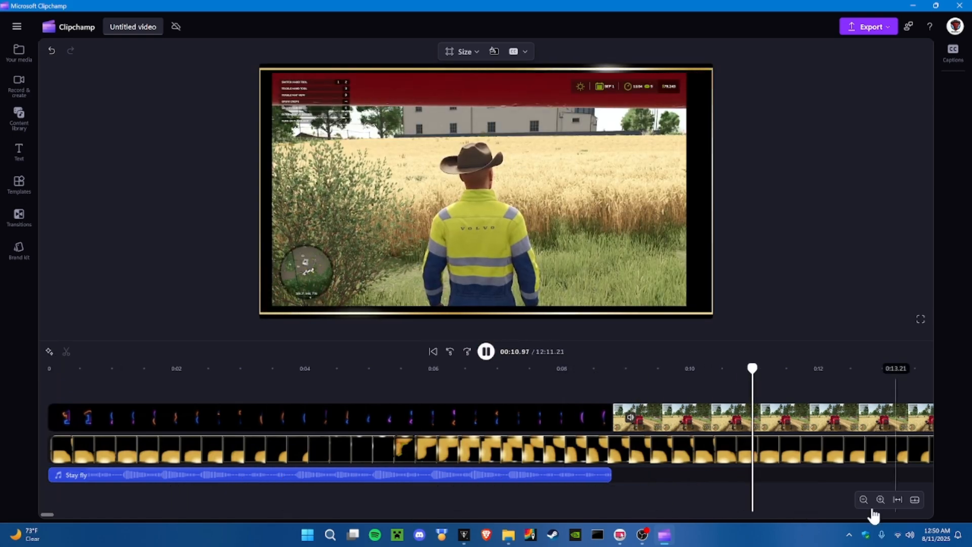
drag(51, 515, 80, 515)
click(310, 388)
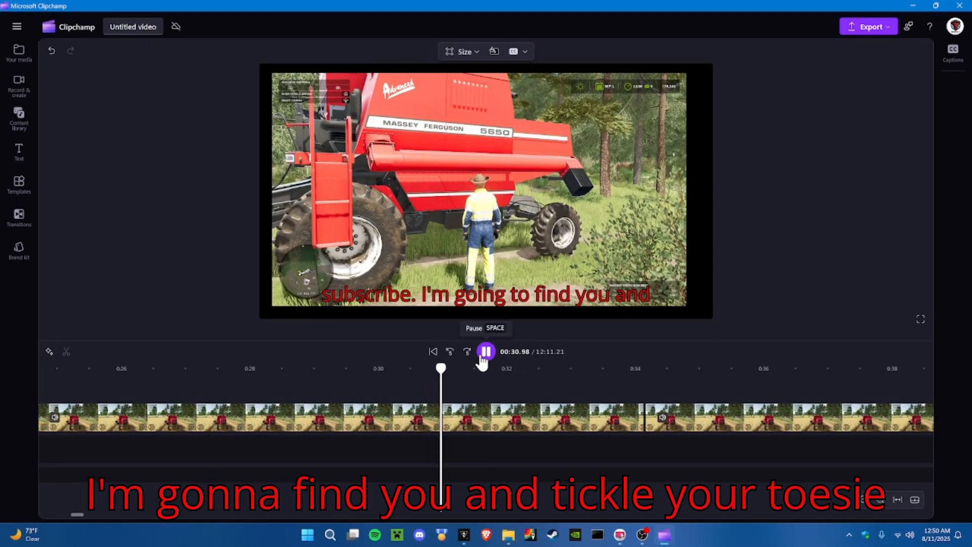
click(661, 381)
click(855, 385)
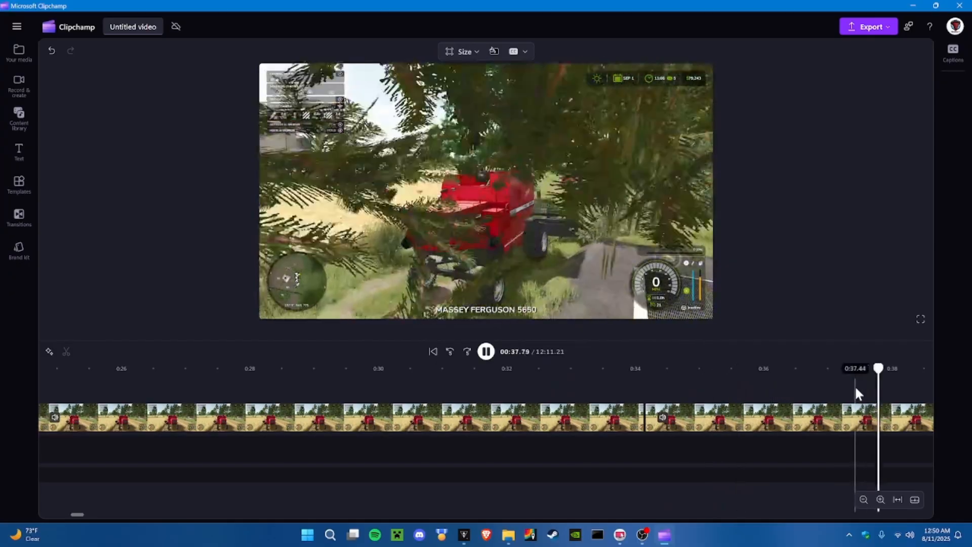
click(486, 352)
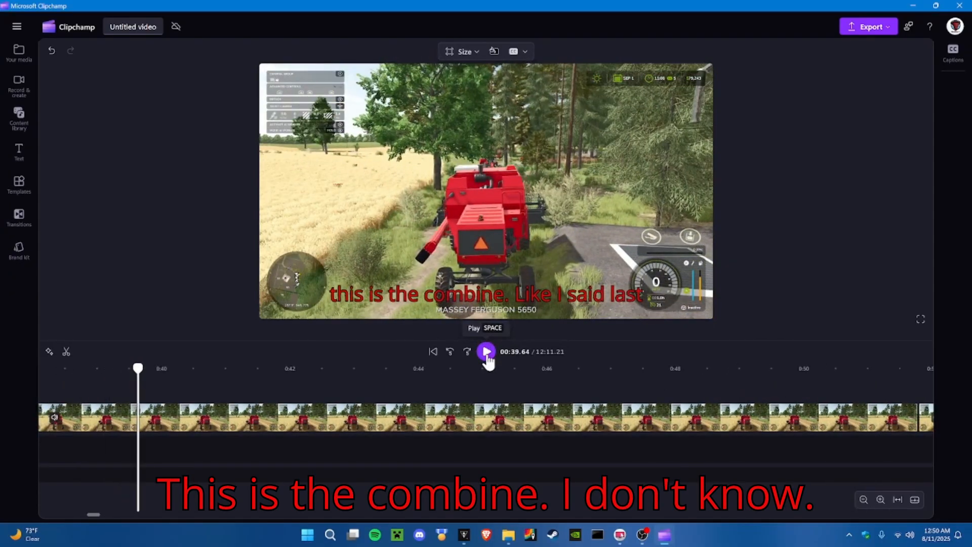
- Return the playhead to 00:00.00, view the AI suggestions once more and dismiss them
drag(89, 515, 37, 391)
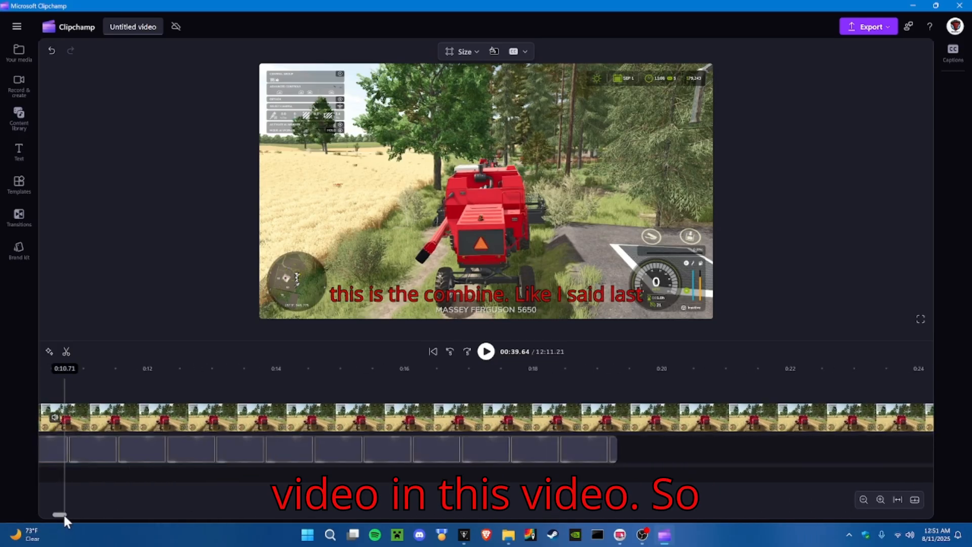
click(44, 399)
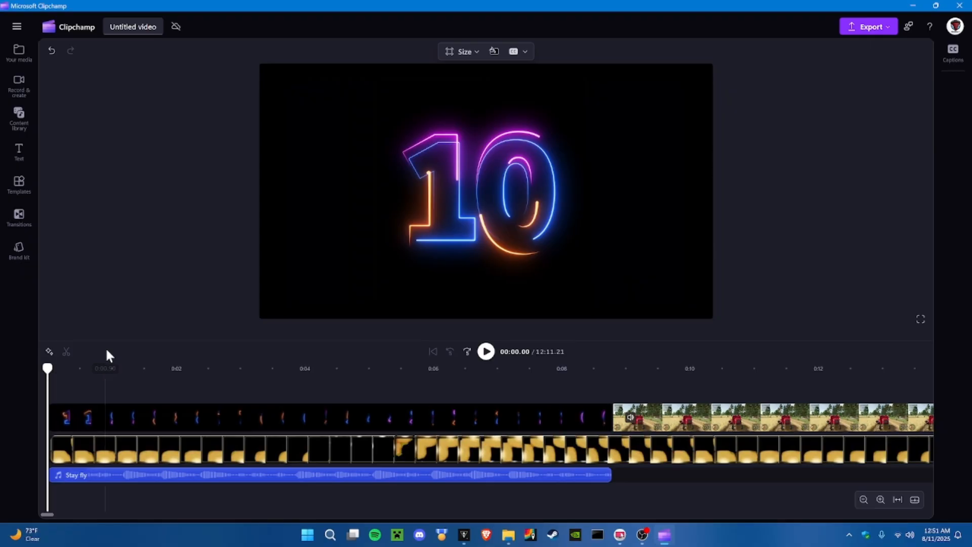
click(49, 352)
click(118, 270)
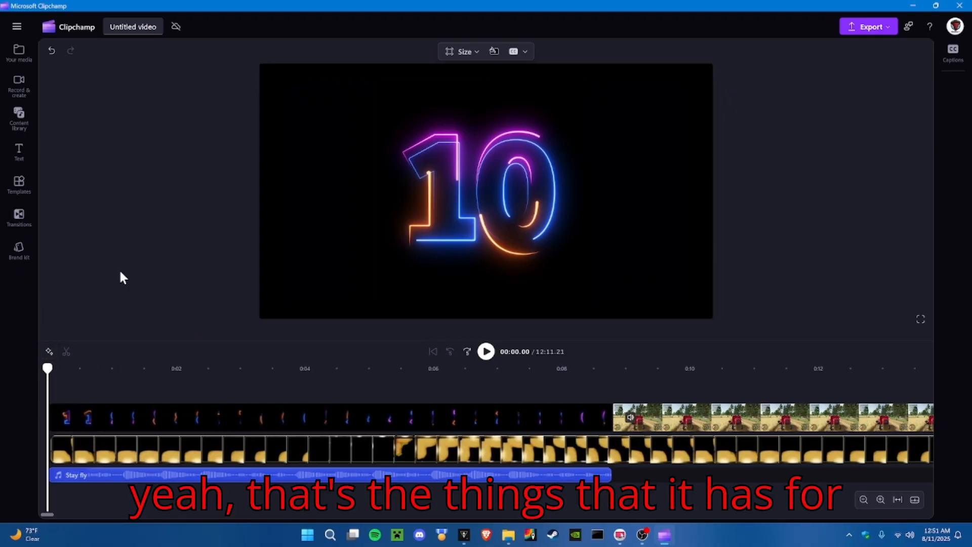
- Look through the text styles, templates, transitions and Brand kit, ending on the project's own media
click(19, 150)
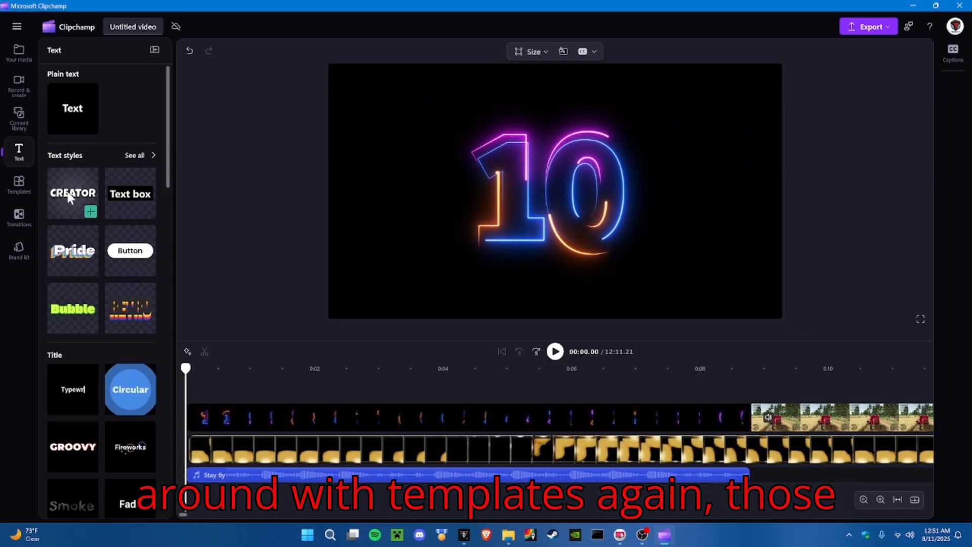
click(20, 195)
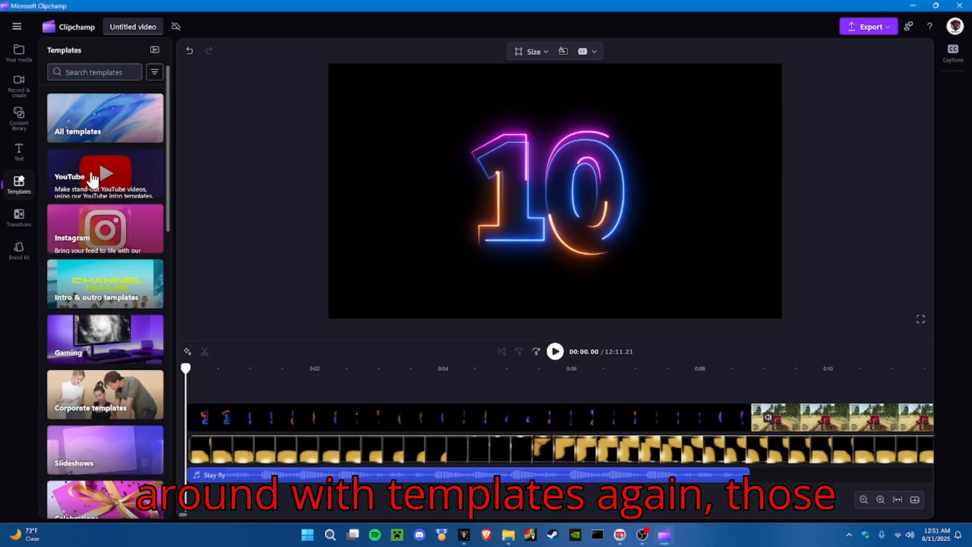
click(26, 229)
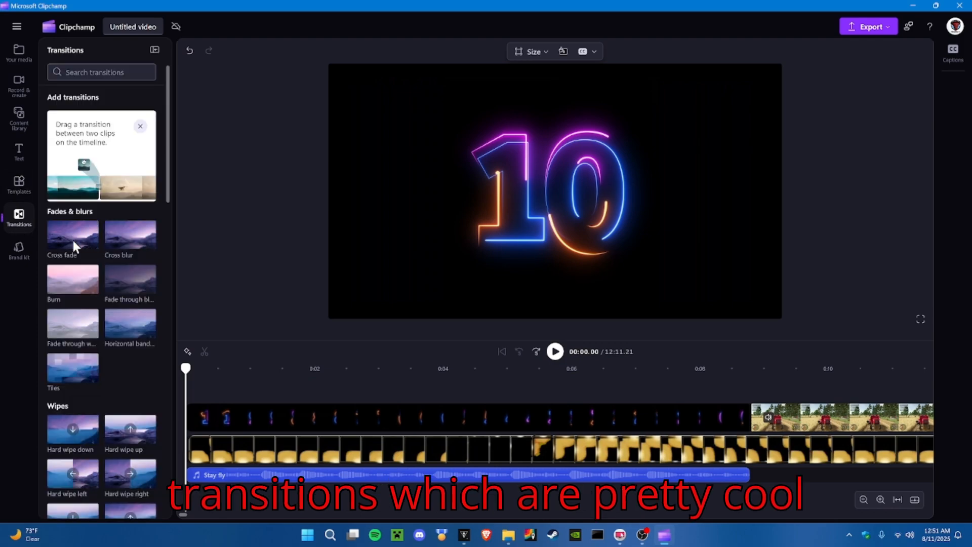
scroll(107, 237, down, 3)
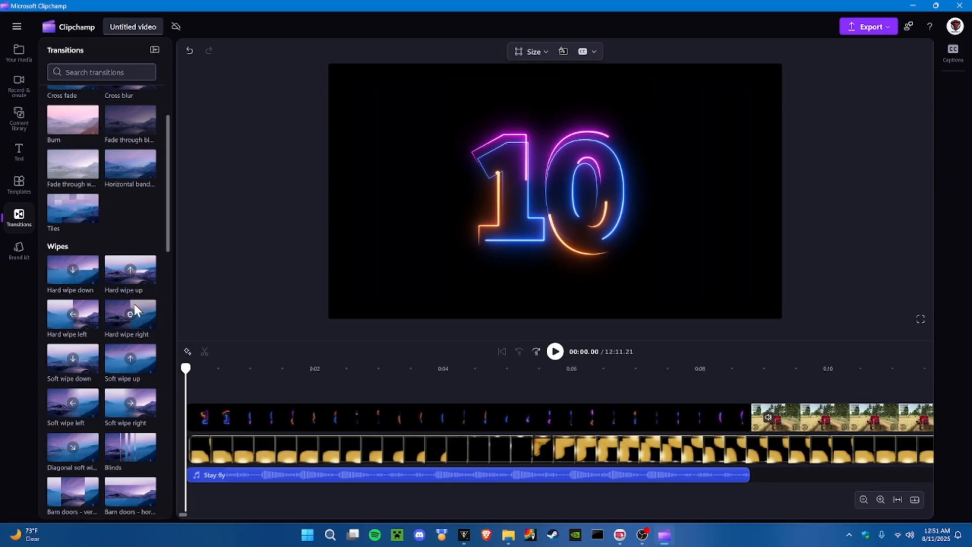
click(20, 249)
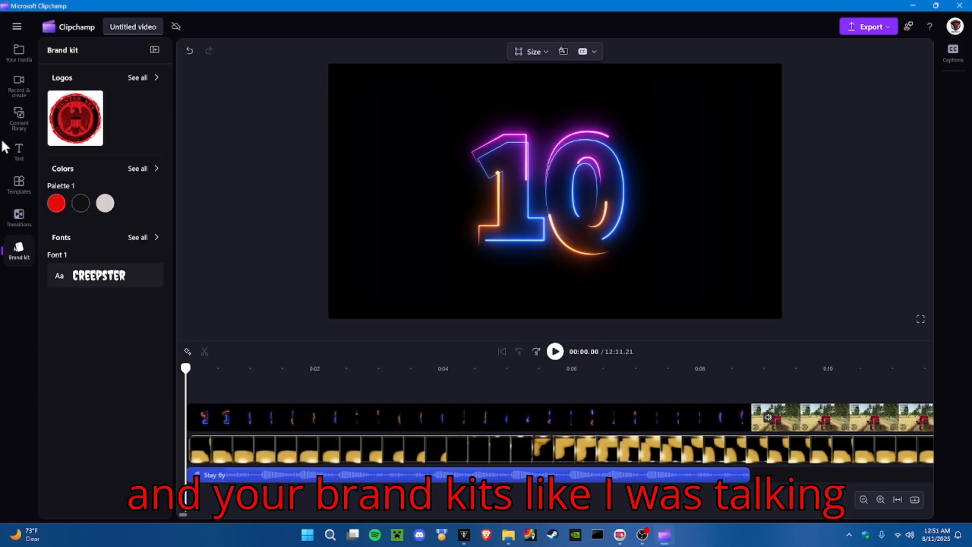
click(20, 53)
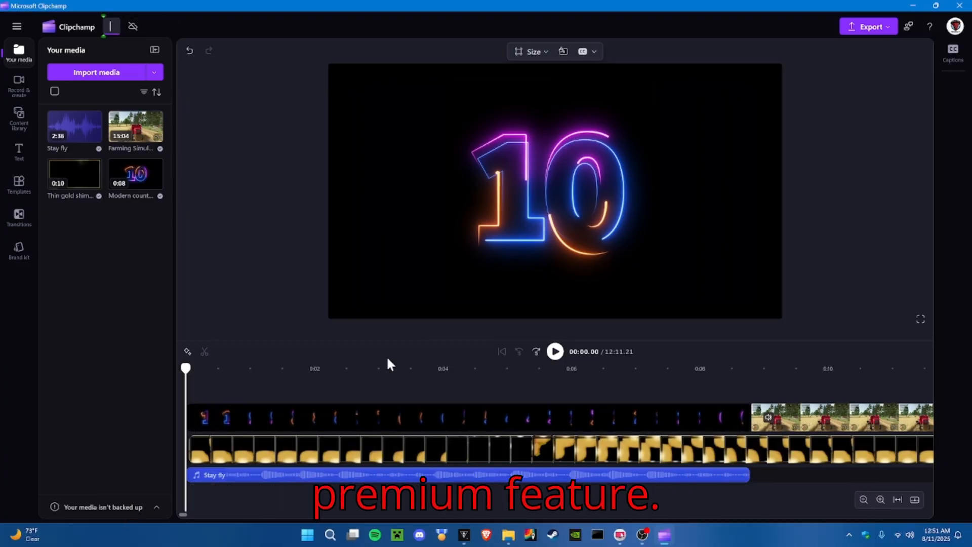
- View the export quality options from 480p to 4K, Audio-only and GIF, and close them without exporting
click(182, 515)
mouse_move(181, 516)
mouse_down()
mouse_move(521, 494)
mouse_move(184, 498)
mouse_up()
click(872, 28)
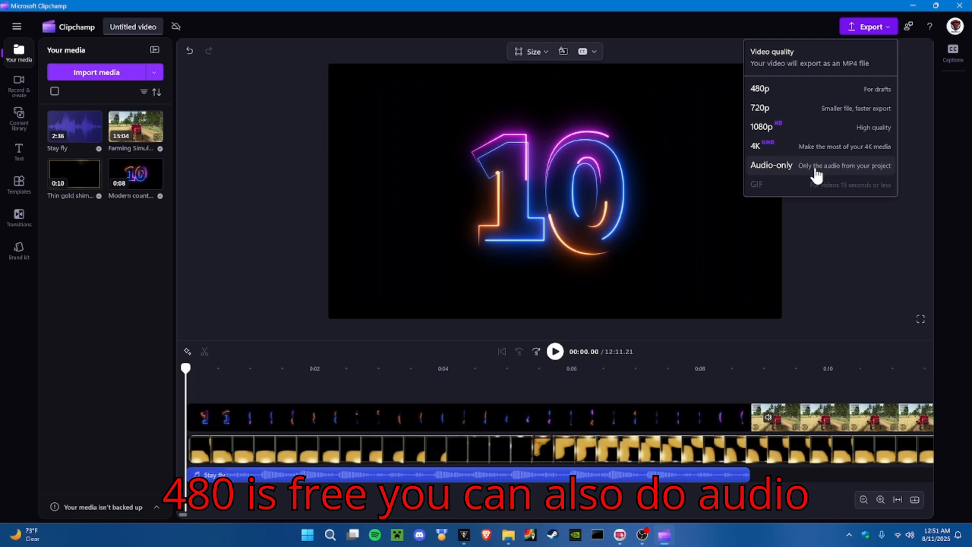
click(856, 219)
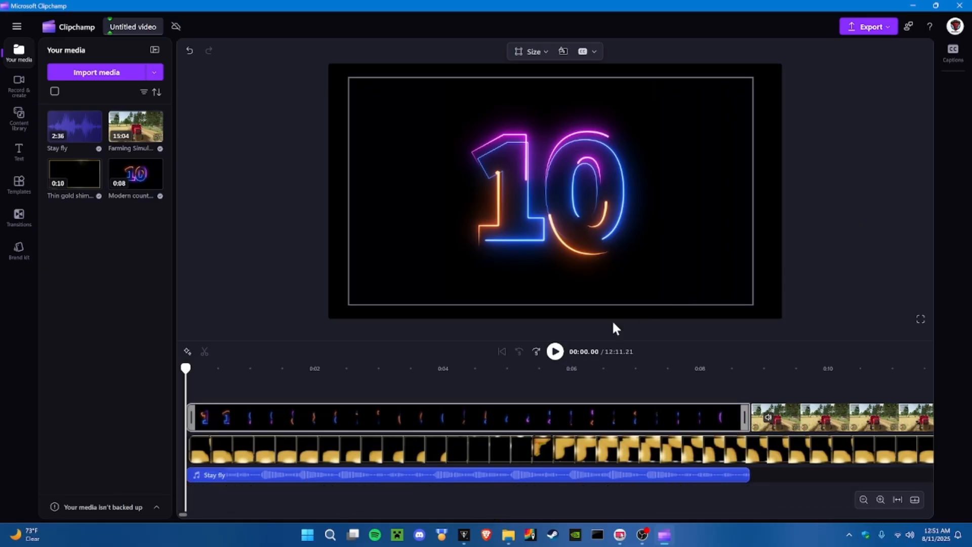